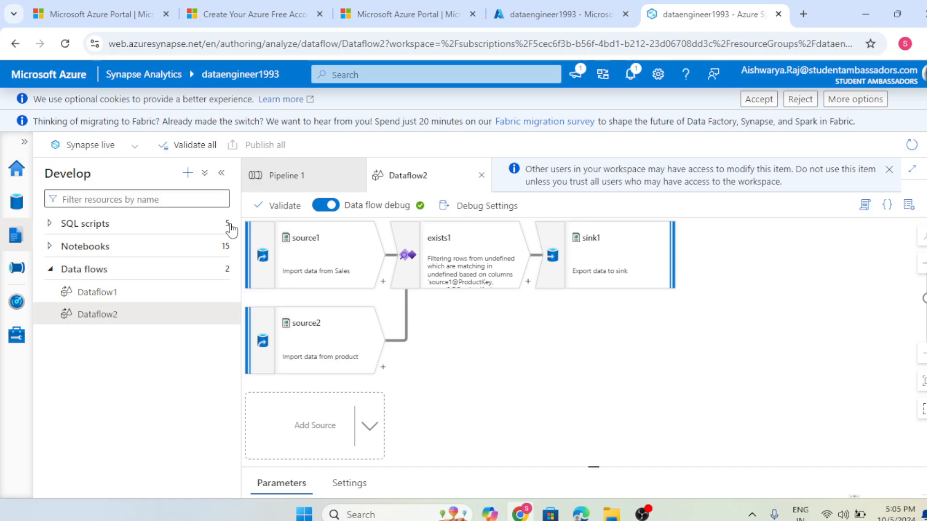
Step: Examine the source1, source2 and exists1 transformations in Dataflow2, including the exists1 streams, exist type and exists condition
left_click(329, 262)
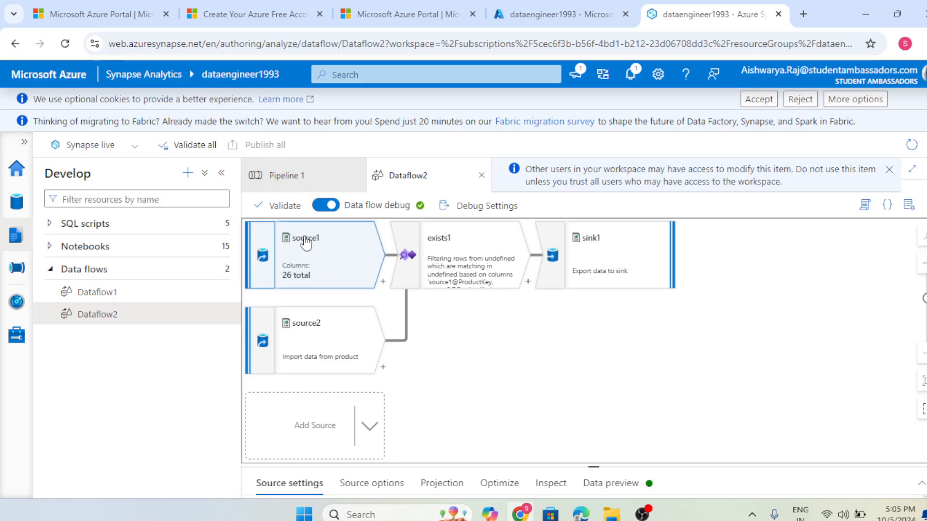
left_click(344, 346)
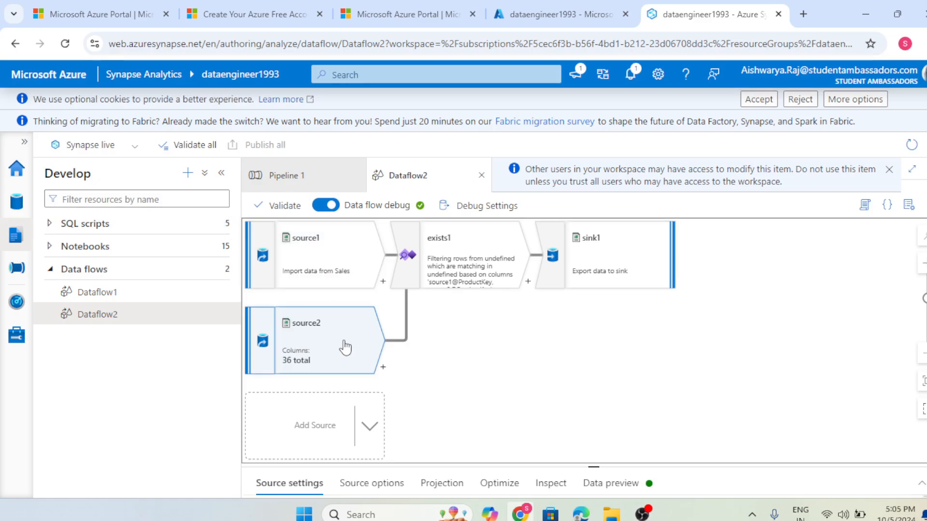
left_click(309, 268)
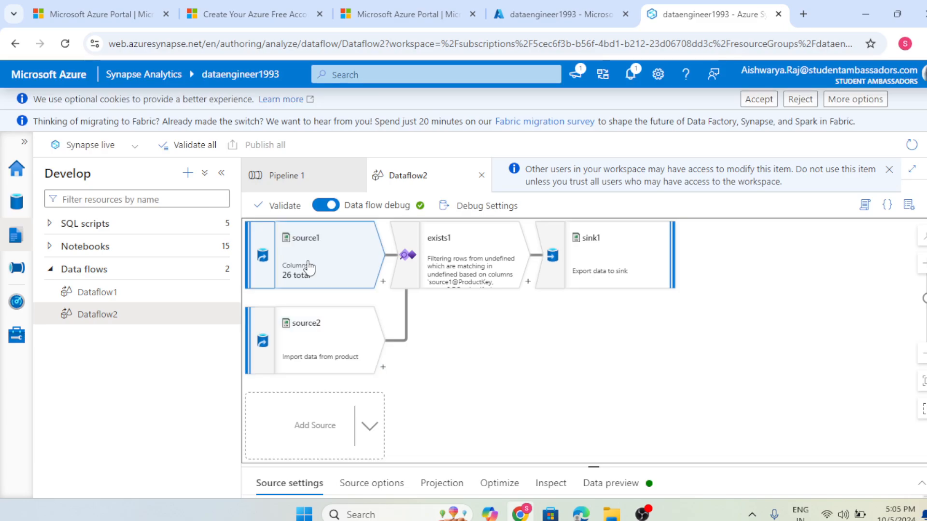
left_click(322, 341)
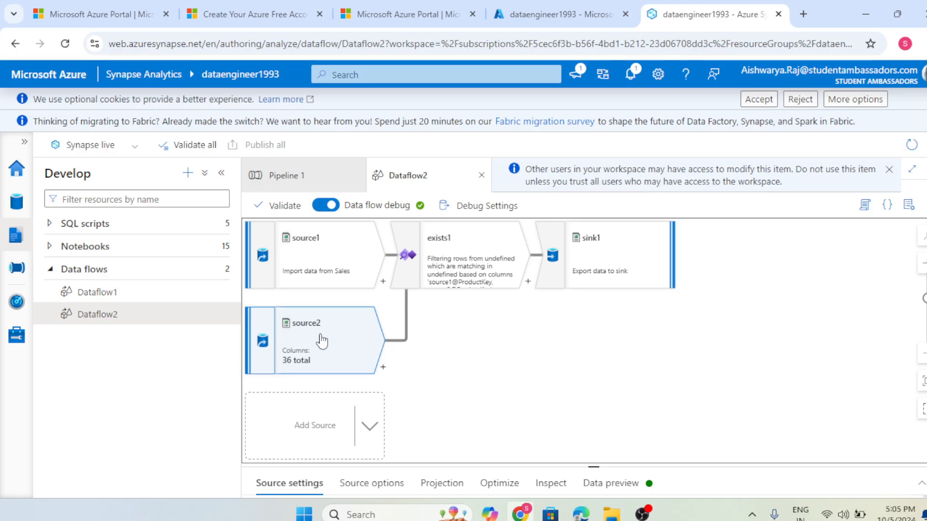
left_click(469, 266)
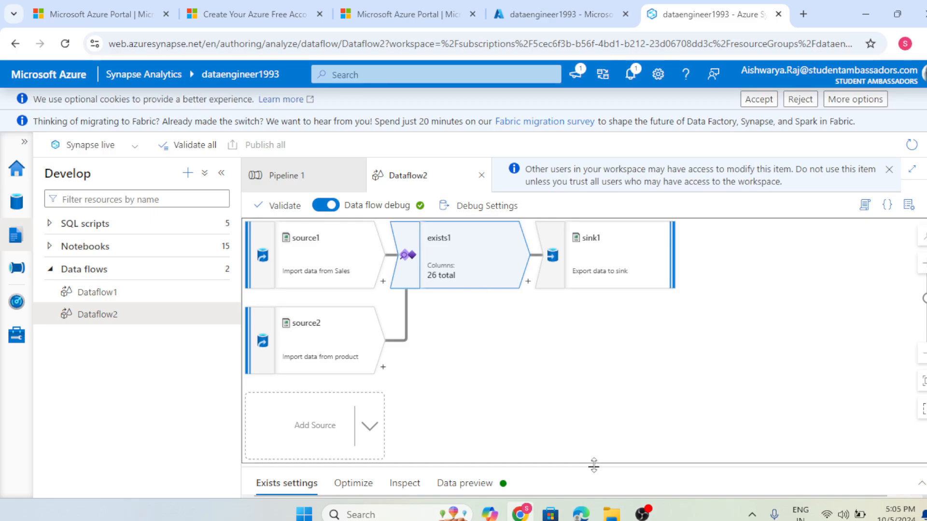
left_click_drag(594, 467, 589, 319)
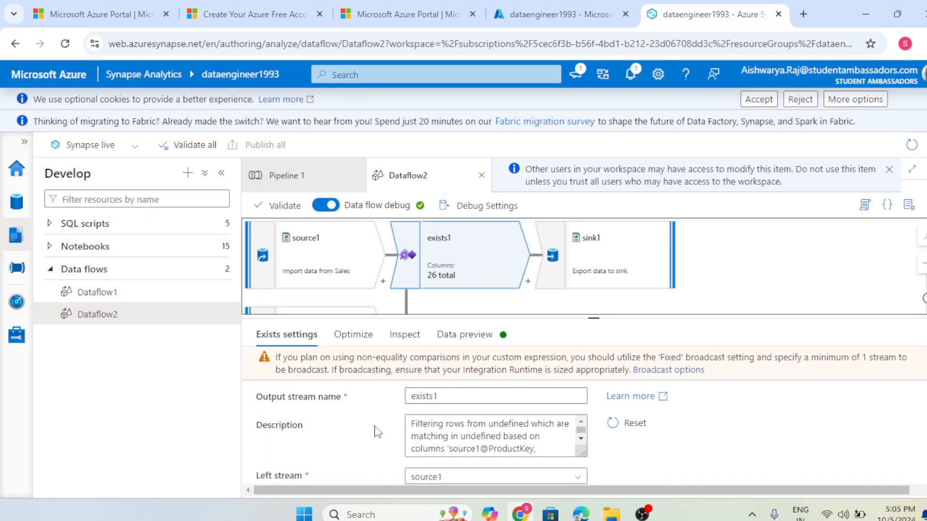
scroll(685, 464, "down", 4)
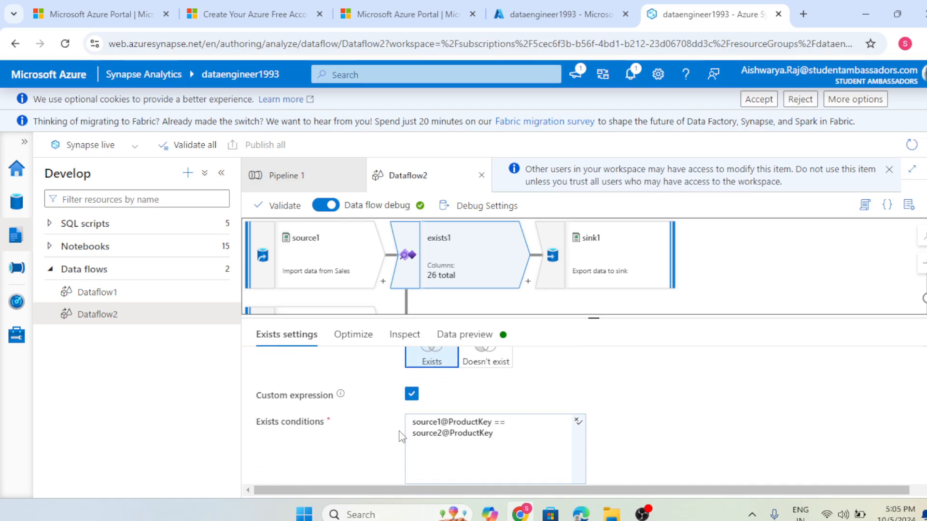
scroll(406, 425, "up", 2)
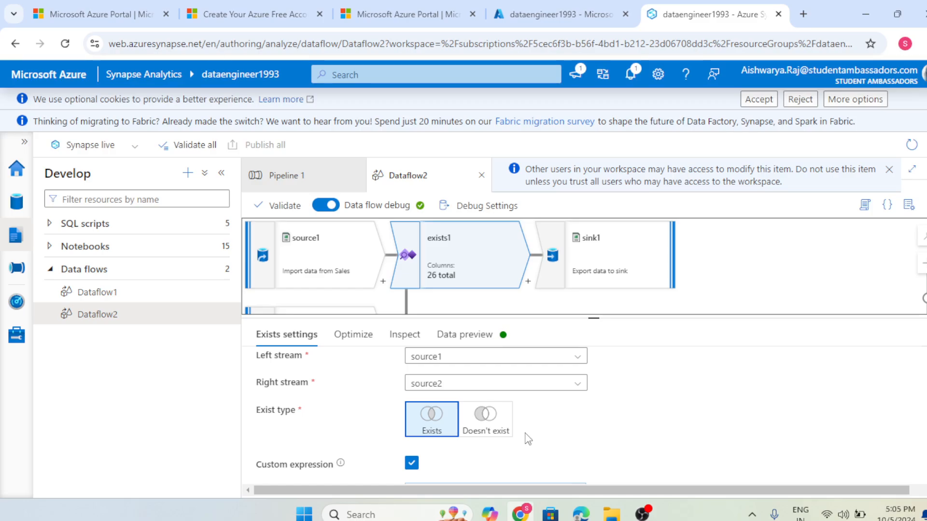
scroll(529, 439, "down", 1)
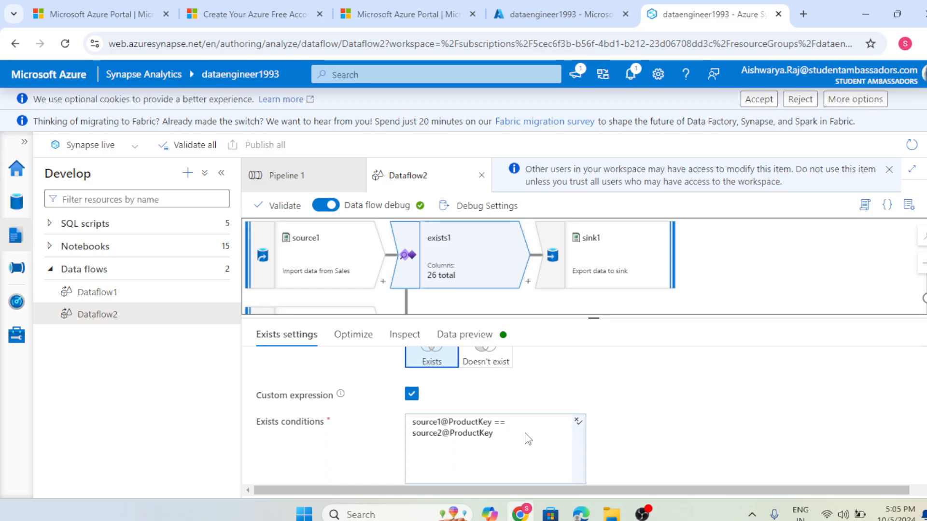
Step: Turn off the custom expression for exists1 and review its streams, exist type and column-based exists condition
left_click(416, 396)
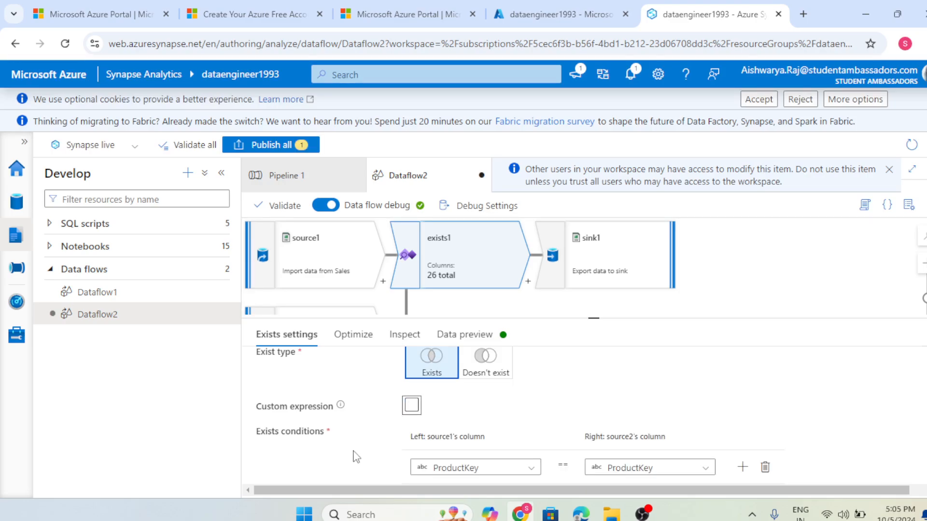
scroll(356, 457, "up", 2)
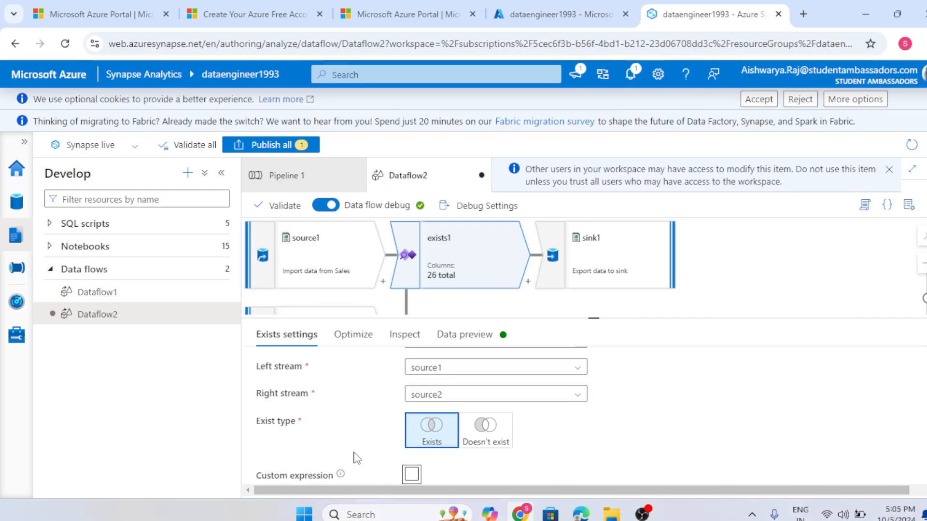
scroll(356, 459, "up", 2)
scroll(356, 460, "up", 1)
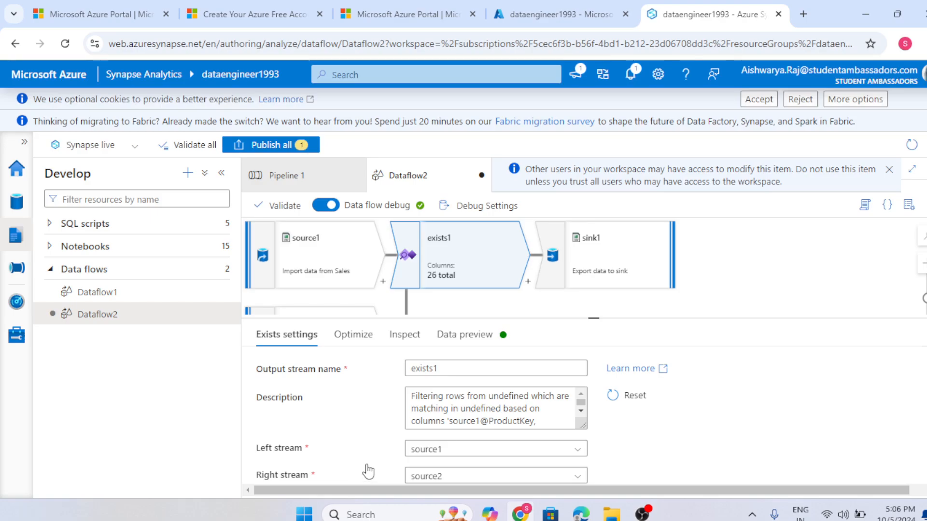
scroll(368, 472, "down", 2)
scroll(369, 471, "down", 2)
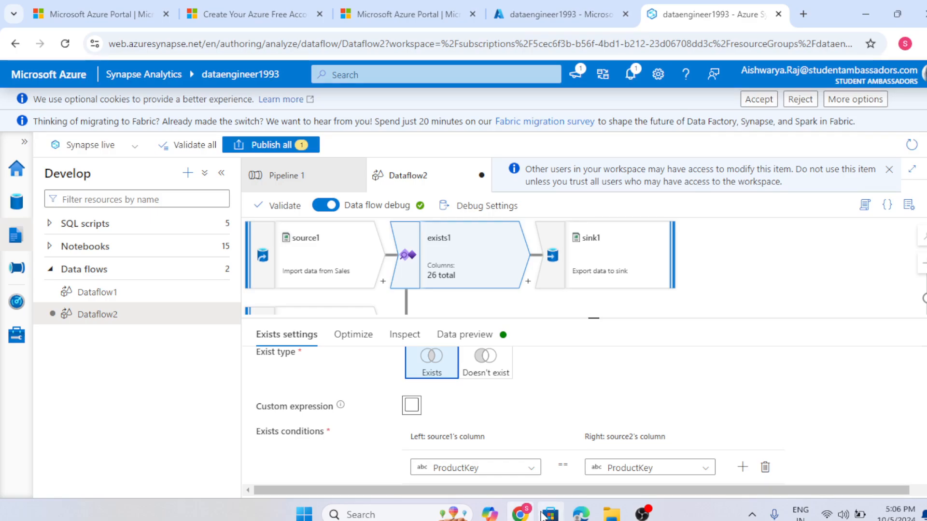
Step: Switch to the desktop, create a new Microsoft Excel worksheet there with its default name, and open it in Excel
left_click(612, 514)
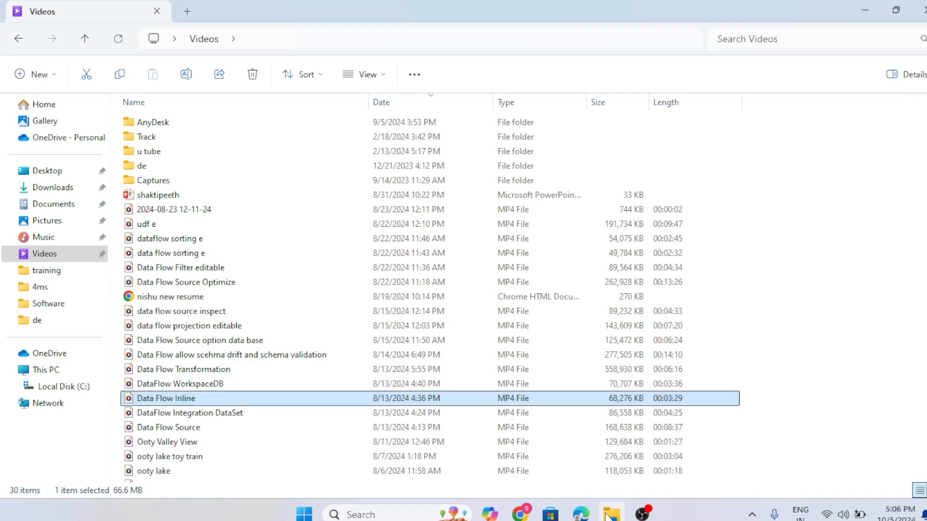
left_click(608, 515)
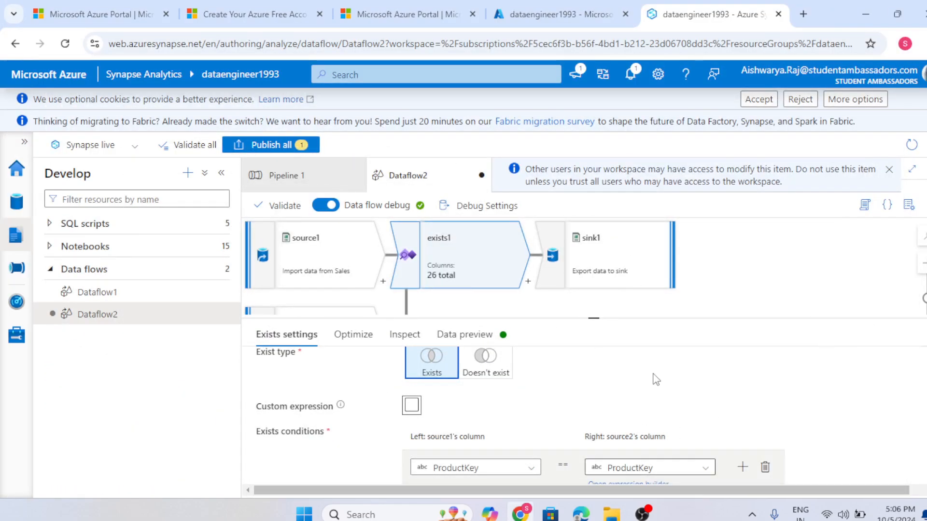
left_click(865, 14)
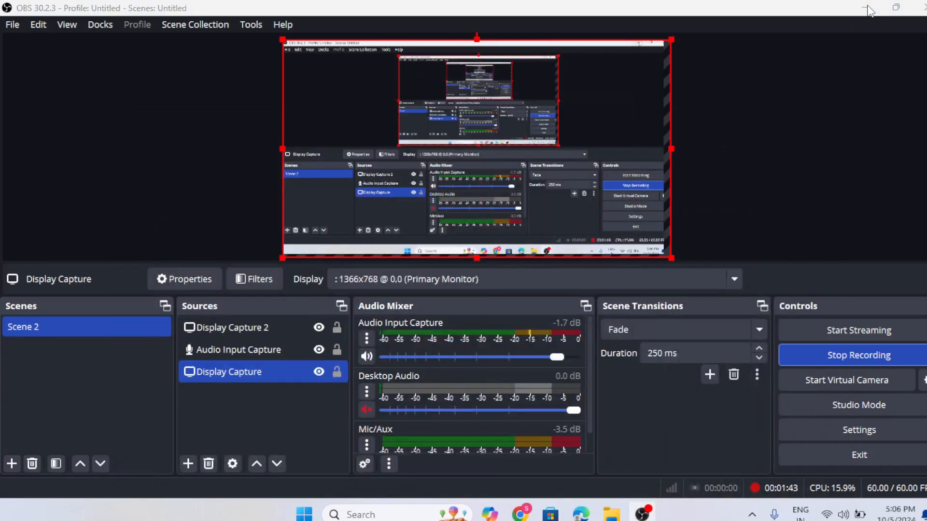
left_click(859, 7)
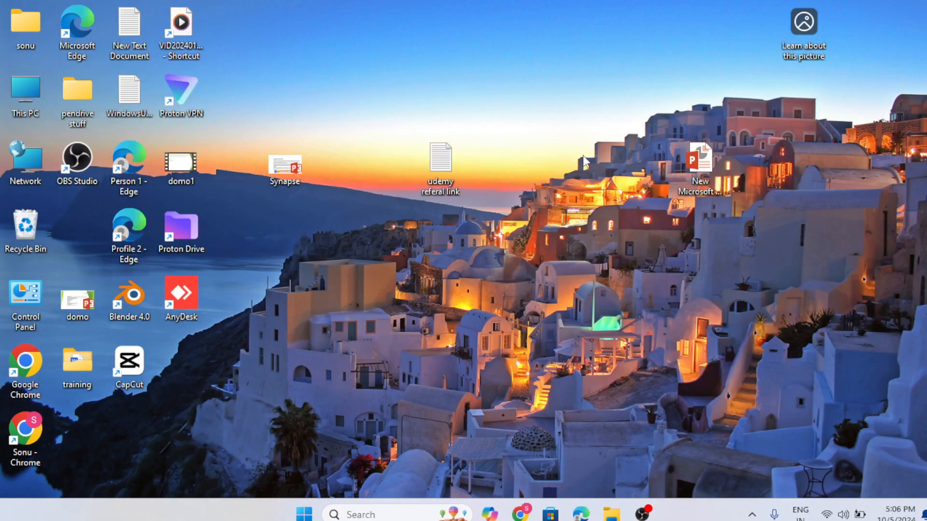
right_click(611, 116)
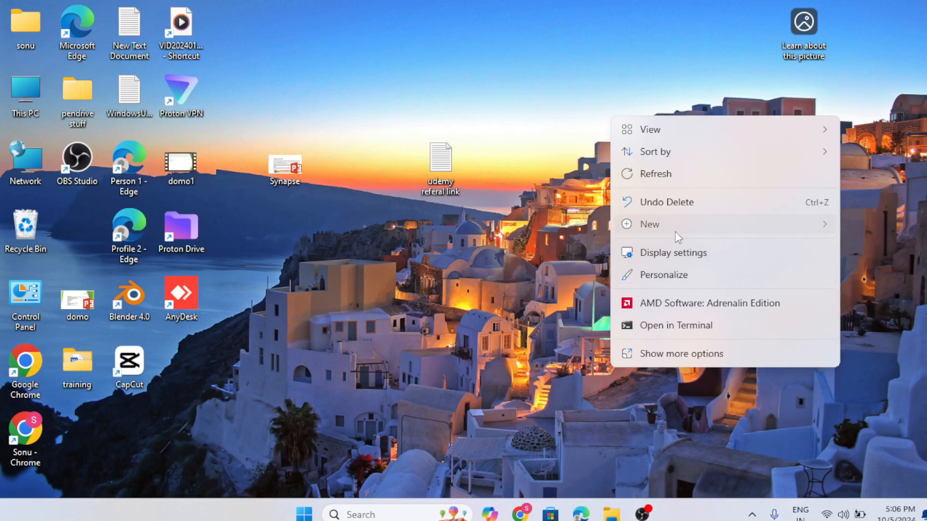
mouse_move(675, 231)
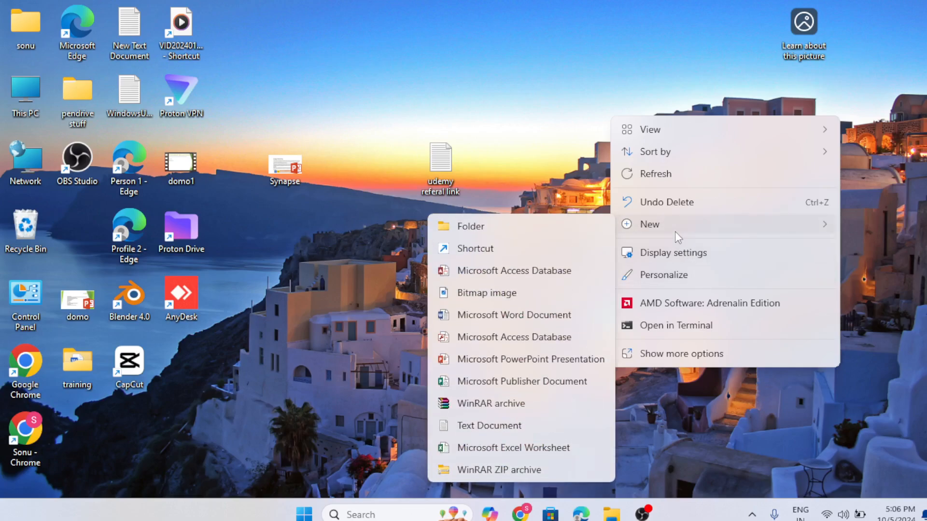
left_click(491, 449)
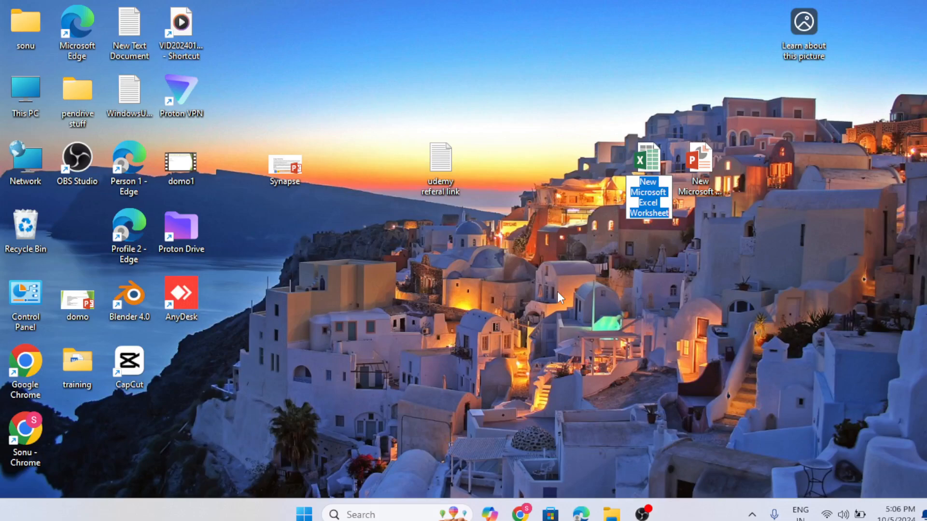
left_click(587, 155)
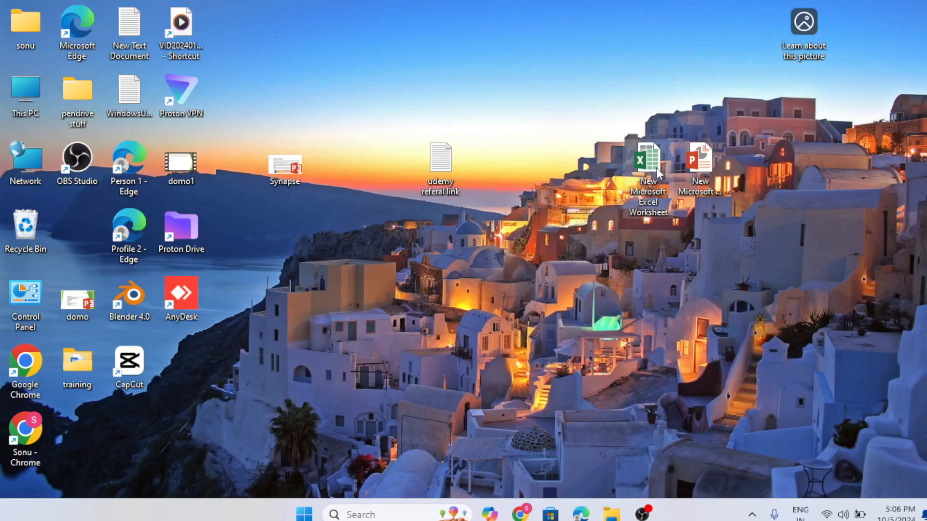
mouse_move(656, 167)
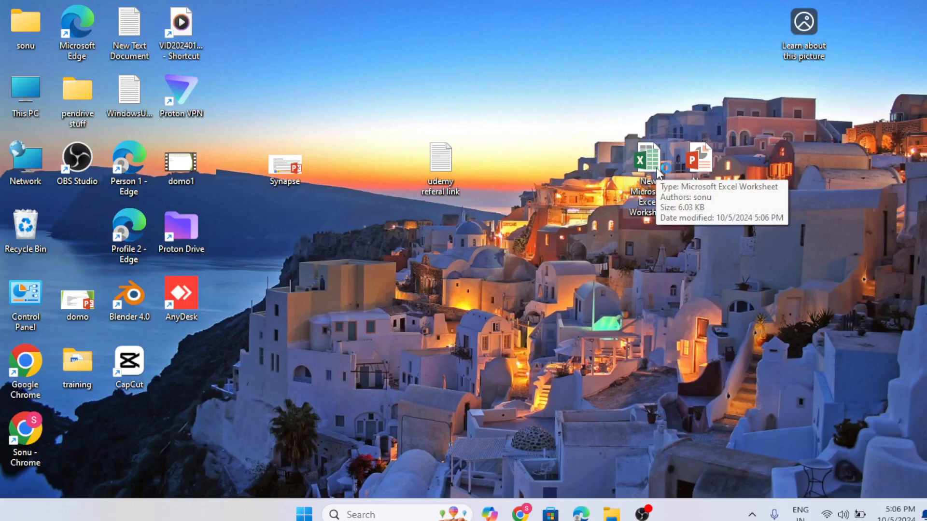
double_click(656, 167)
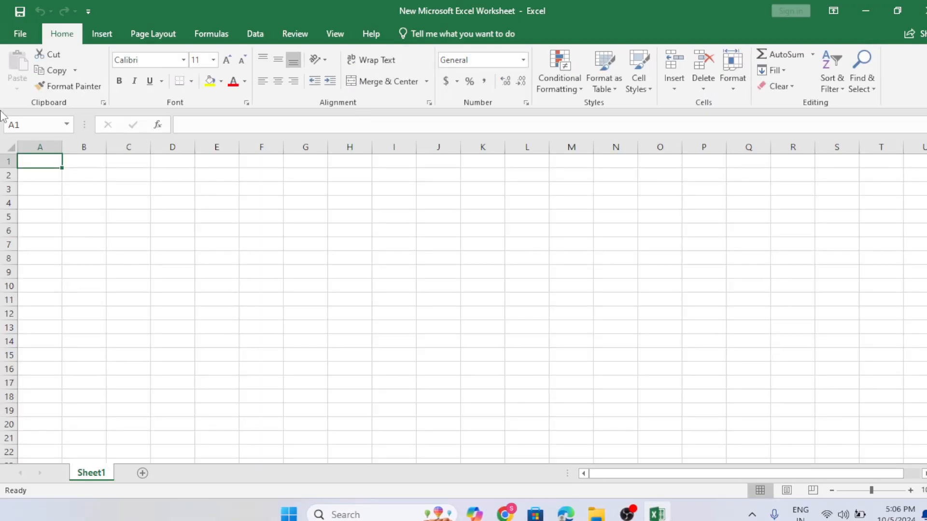
Step: Enter the table title "sale" in A1 and the column headings "pkey", "sale" and "qnty" in A2:C2
type("sale")
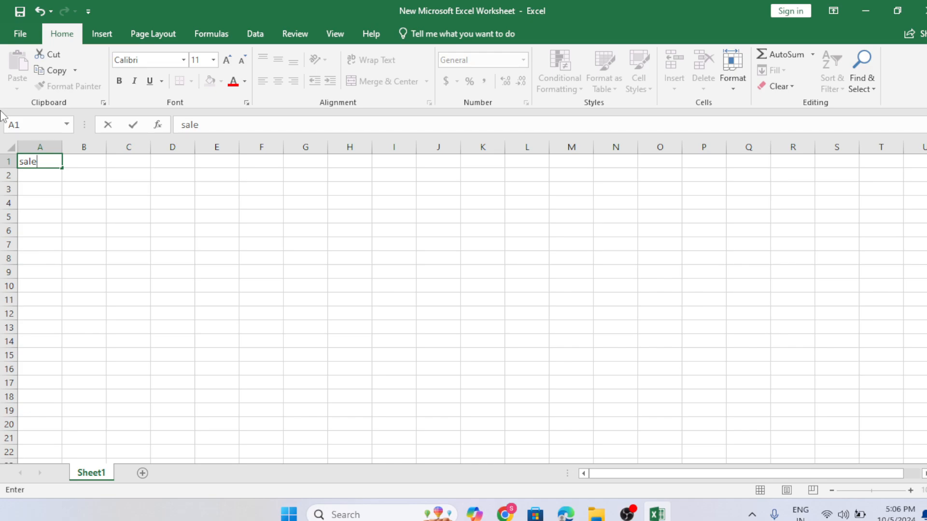
key("Return")
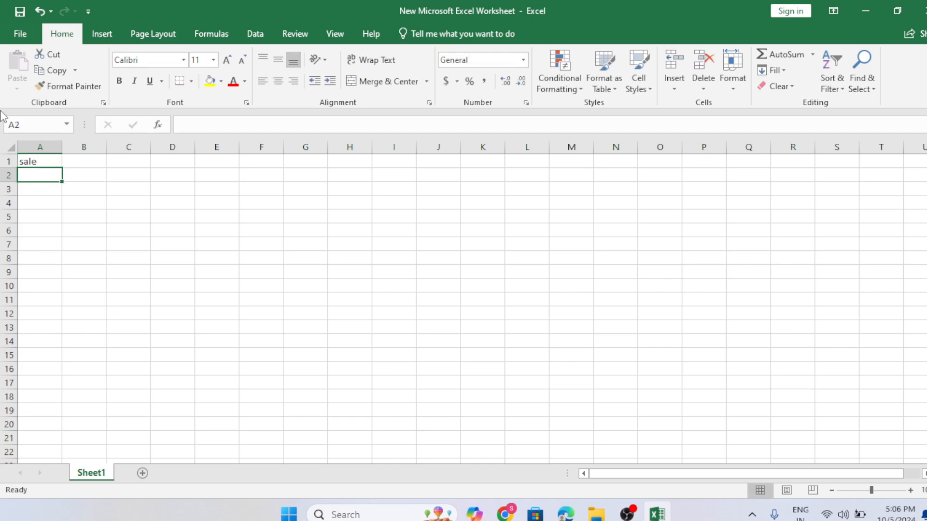
type("pkey")
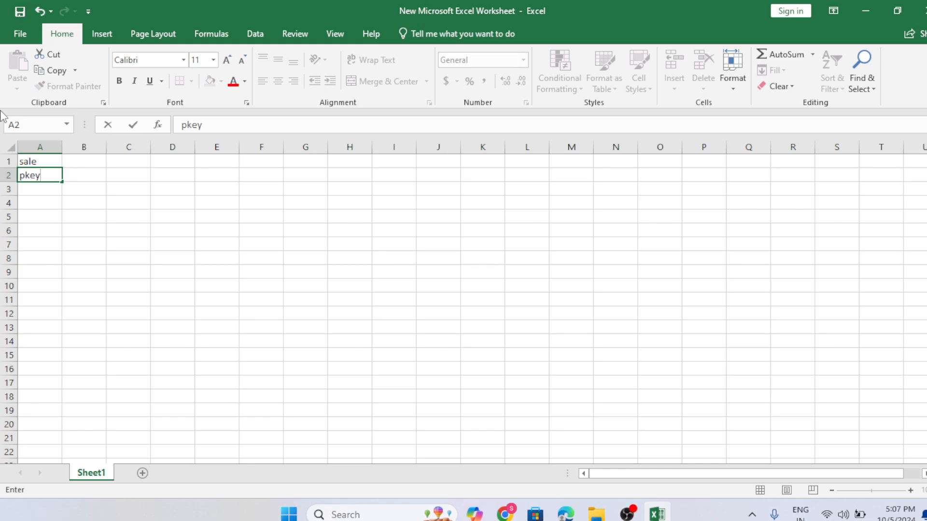
key("Tab")
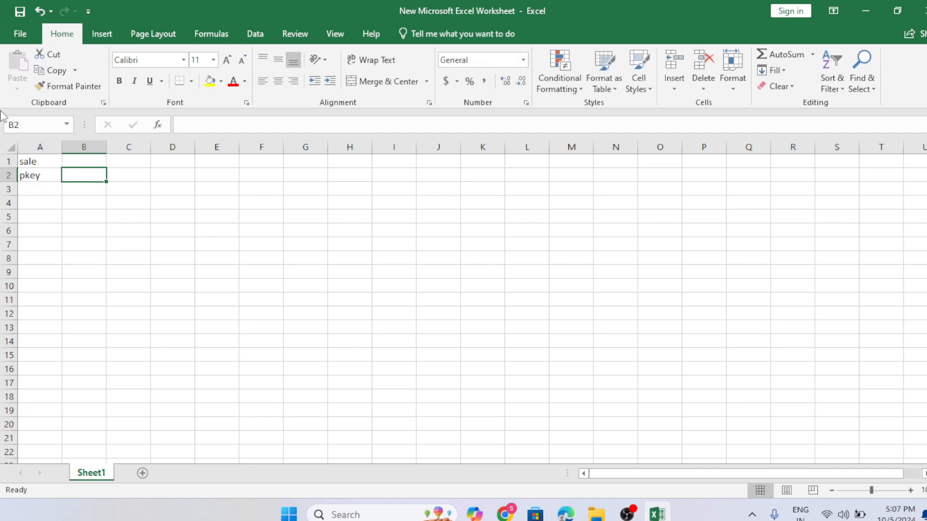
type("sale")
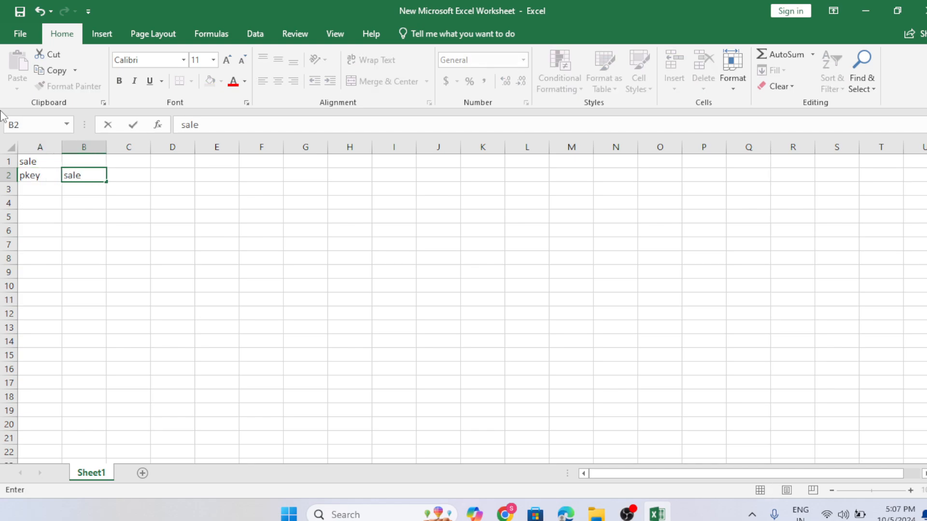
key("Tab")
type("qnty")
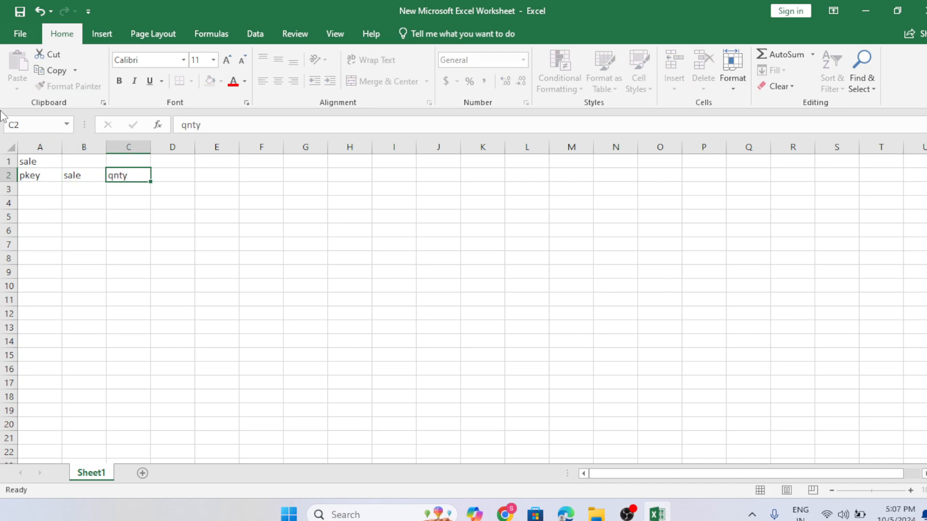
Step: Fill the pkey column with the values 1, 2, 3, 4 and 5 in A3:A7, then select cell F1
key("Down")
key("Left")
key("Left")
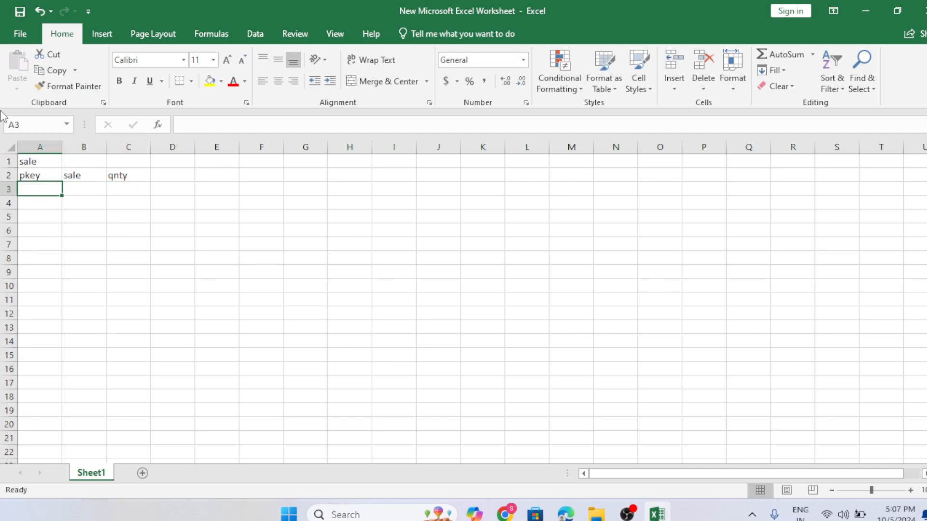
type("1")
key("Return")
type("2")
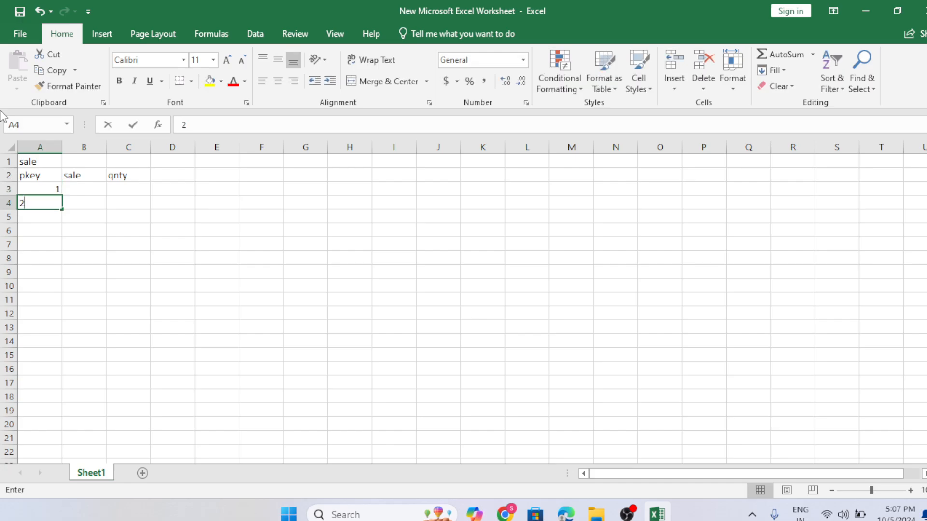
key("Return")
type("3")
key("Return")
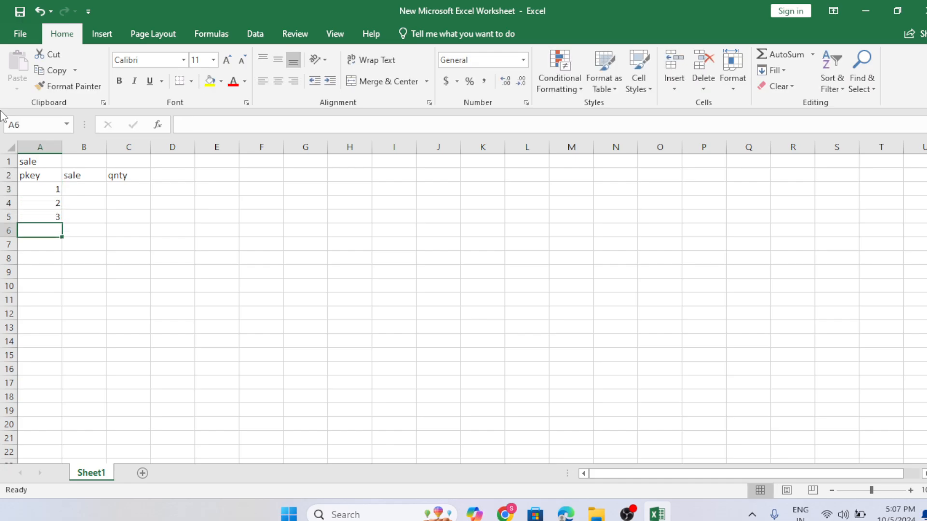
type("4")
key("Return")
type("5")
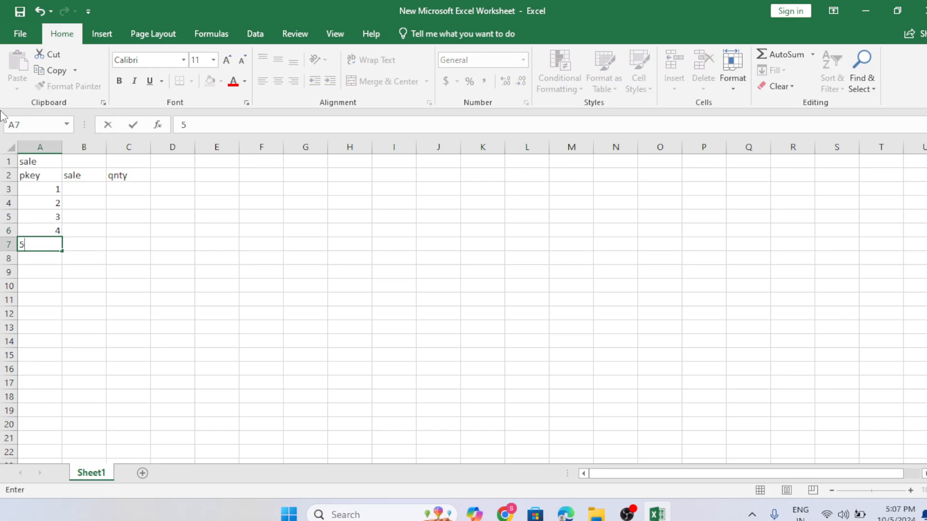
left_click(310, 231)
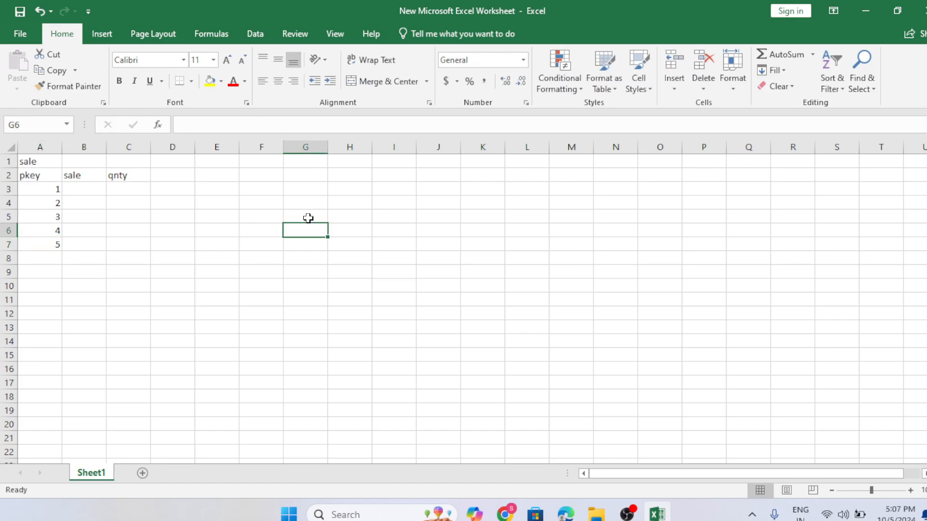
left_click(269, 160)
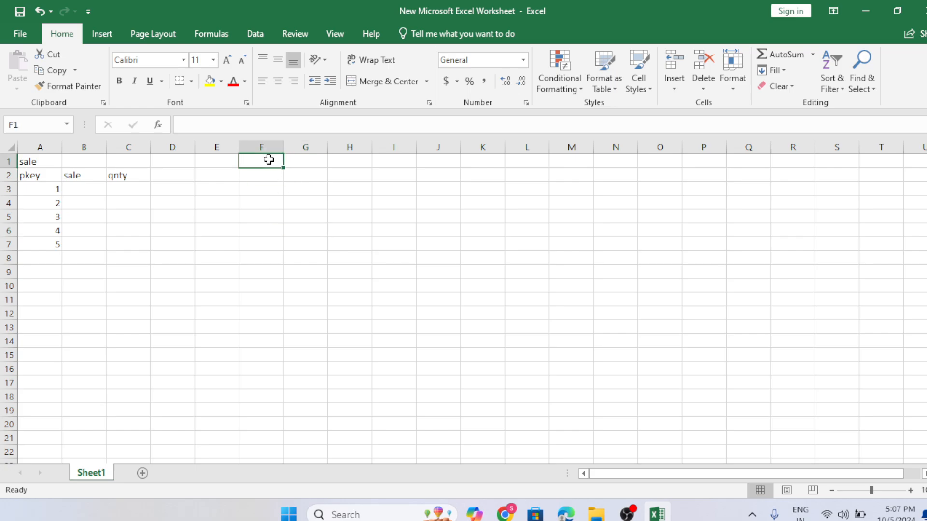
Step: Enter the table title "product" in F1 and the column headings "pkey", "name" and "unitprice" in F2:H2
type("product")
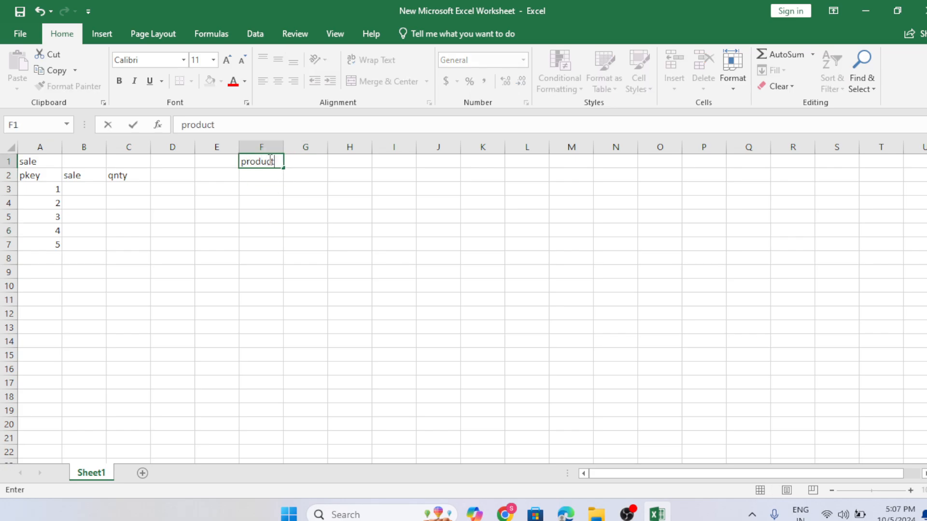
key("Return")
type("pkey")
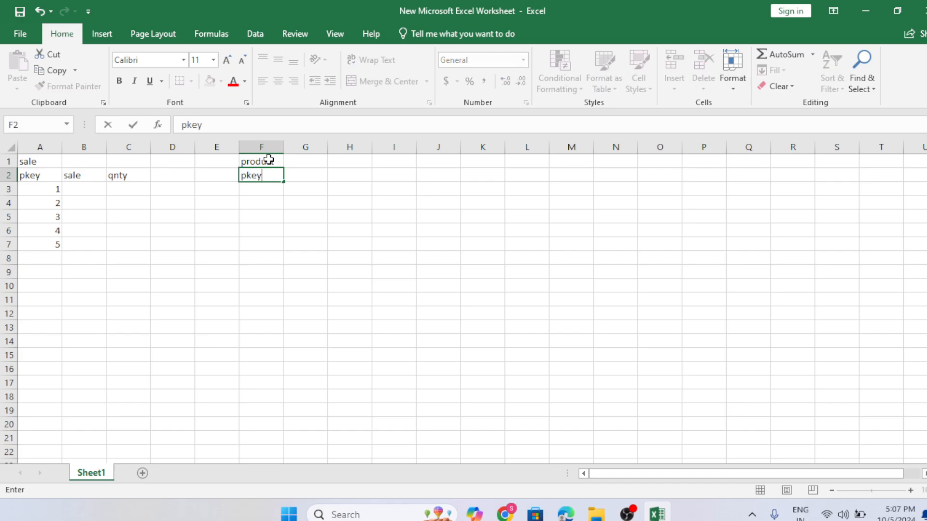
key("Tab")
type("name")
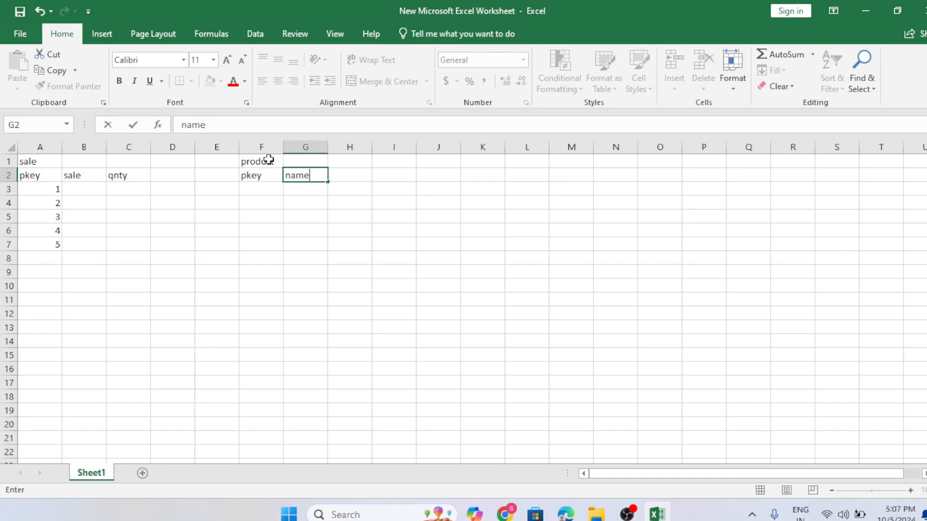
key("Tab")
type("uni")
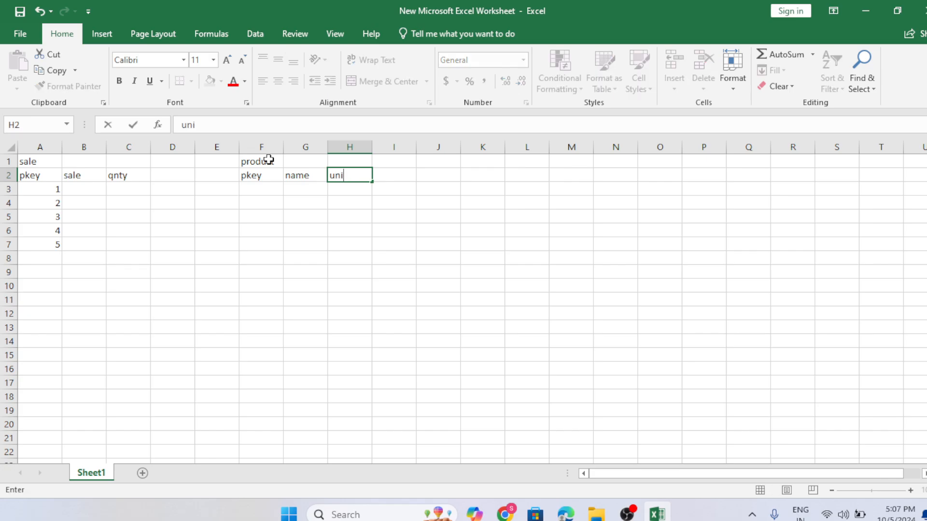
type("tprice")
key("Return")
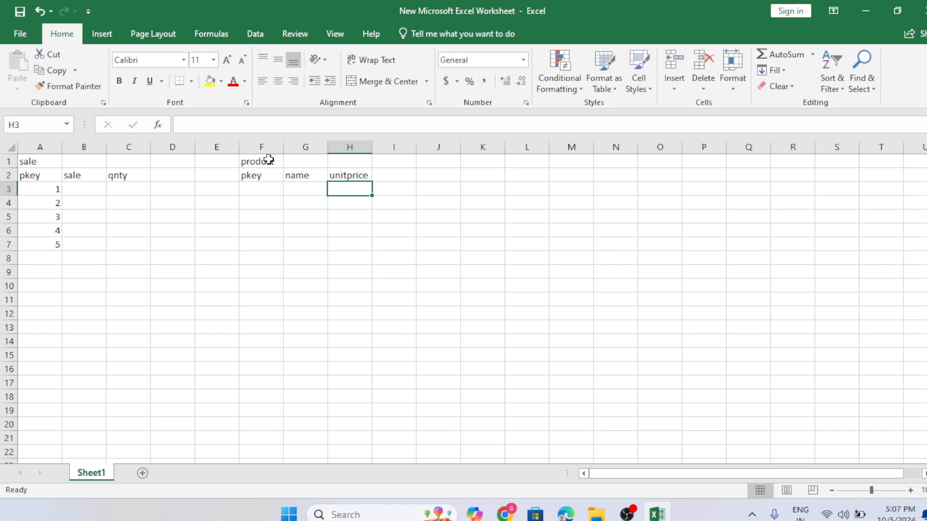
Step: Fill the product table's pkey column with the values 1, 2, 3 and 4 in F3:F6
key("Left")
key("Left")
key("Left")
key("Right")
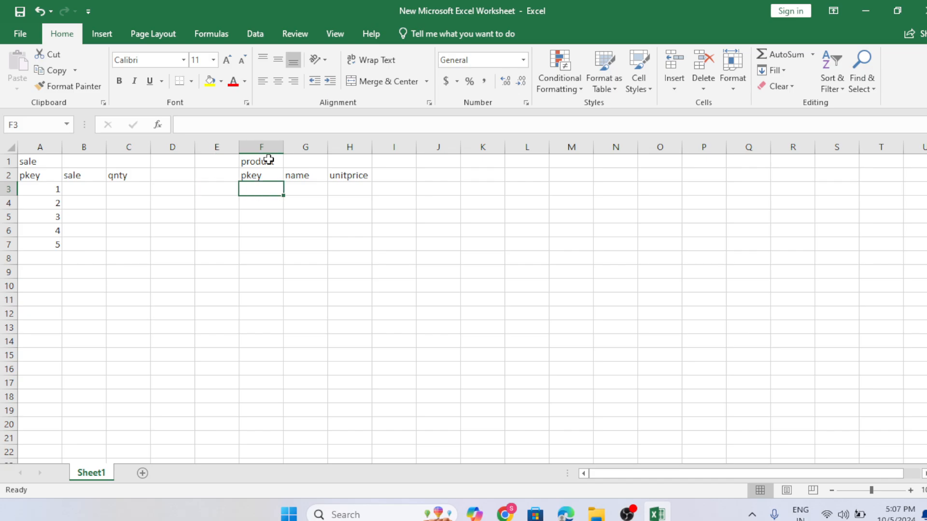
type("1")
key("Return")
type("2")
key("Return")
type("3")
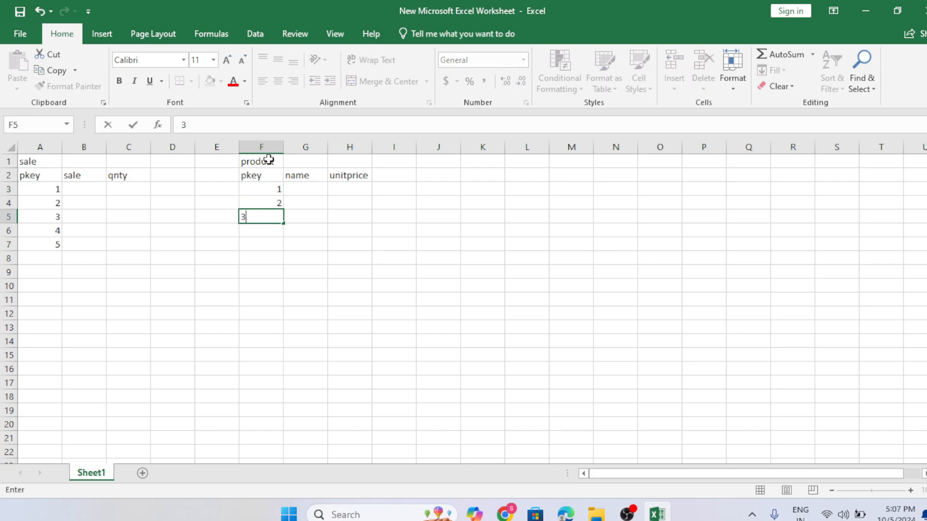
key("Return")
type("4")
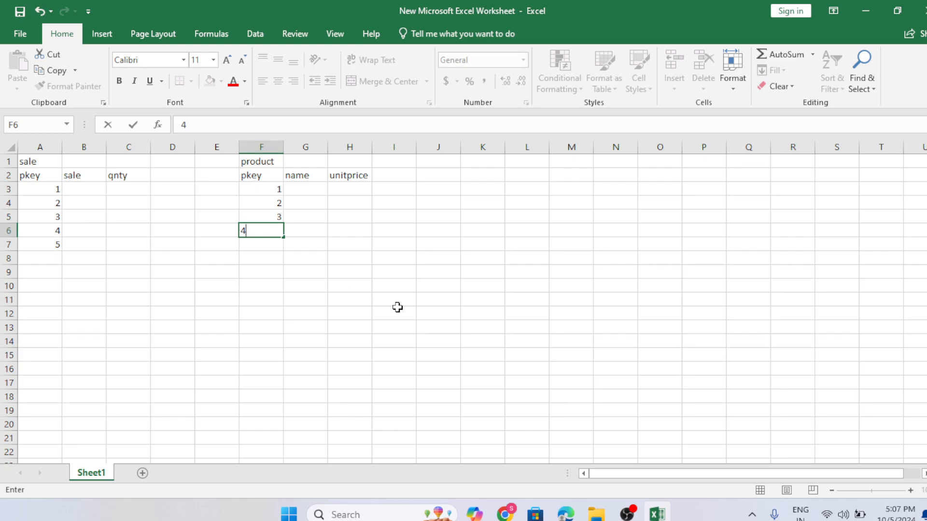
left_click(437, 301)
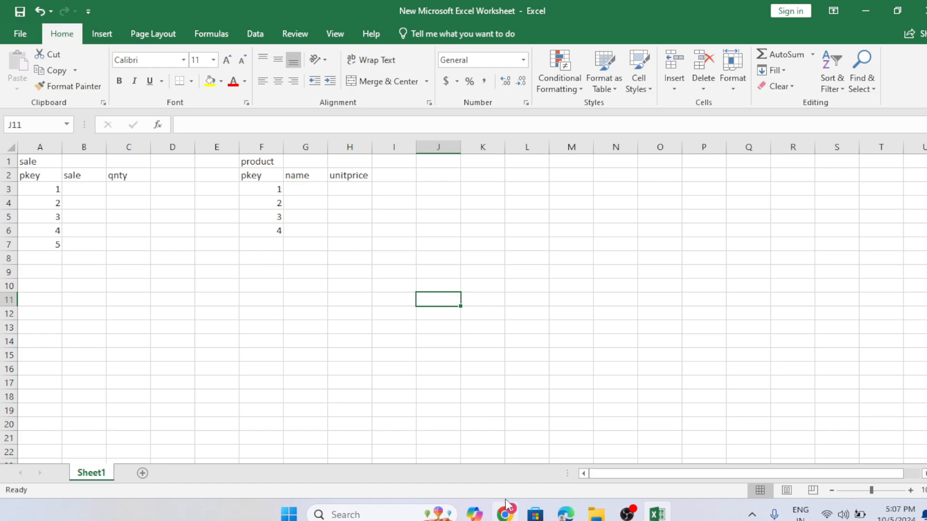
Step: Switch to the Synapse data flow in Chrome and rename the source1 output stream as "sale"
left_click(505, 515)
left_click(322, 270)
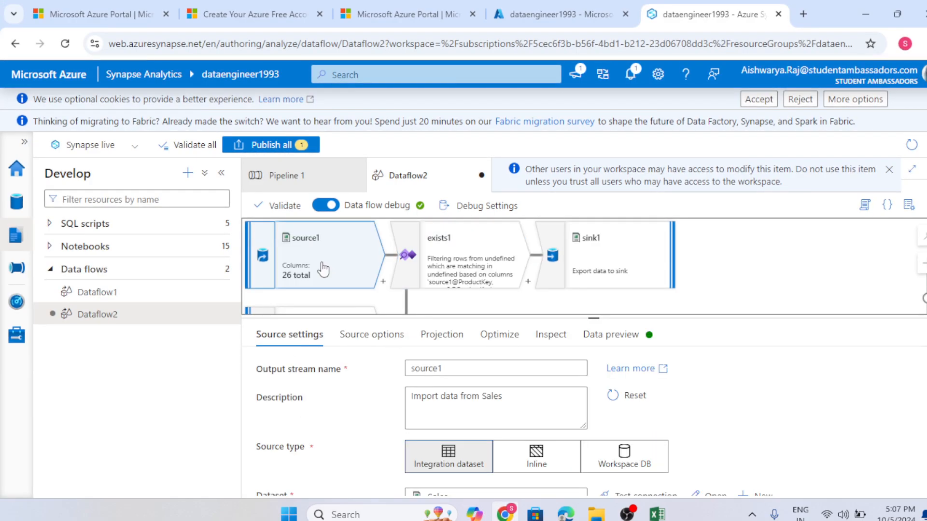
double_click(466, 368)
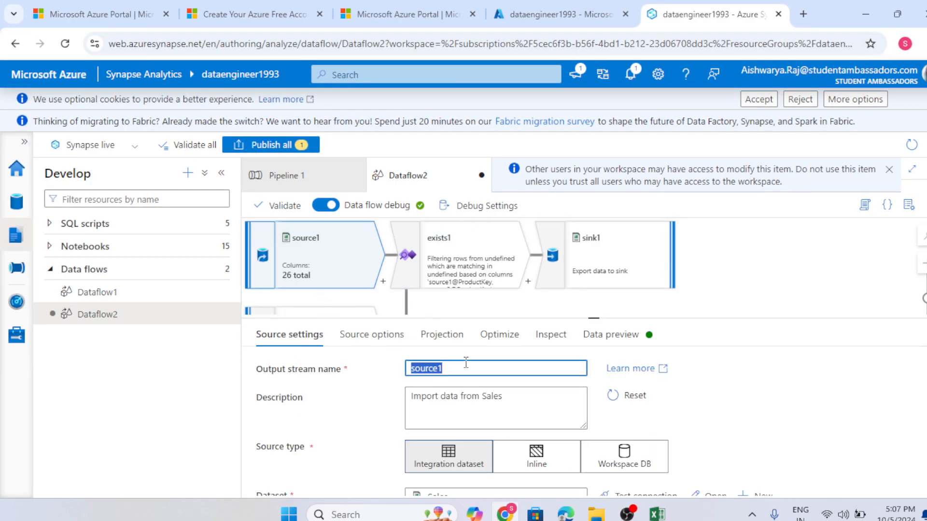
type("sale")
left_click(763, 277)
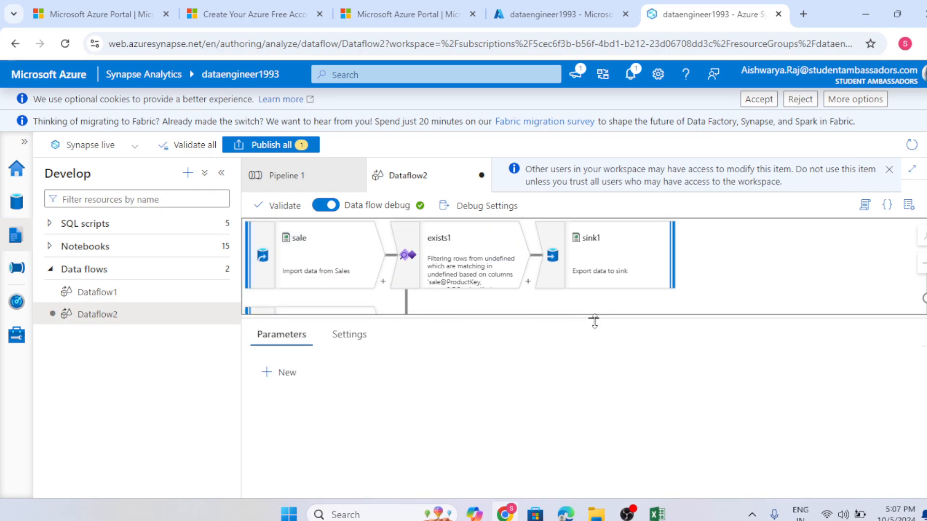
Step: Rename the source2 output stream as "product"
left_click_drag(593, 320, 507, 392)
left_click(342, 336)
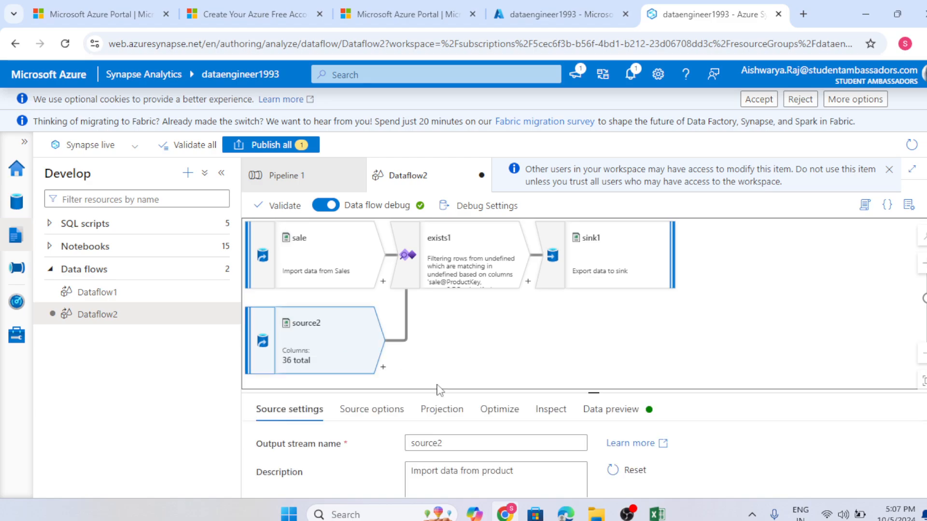
double_click(495, 441)
type("product")
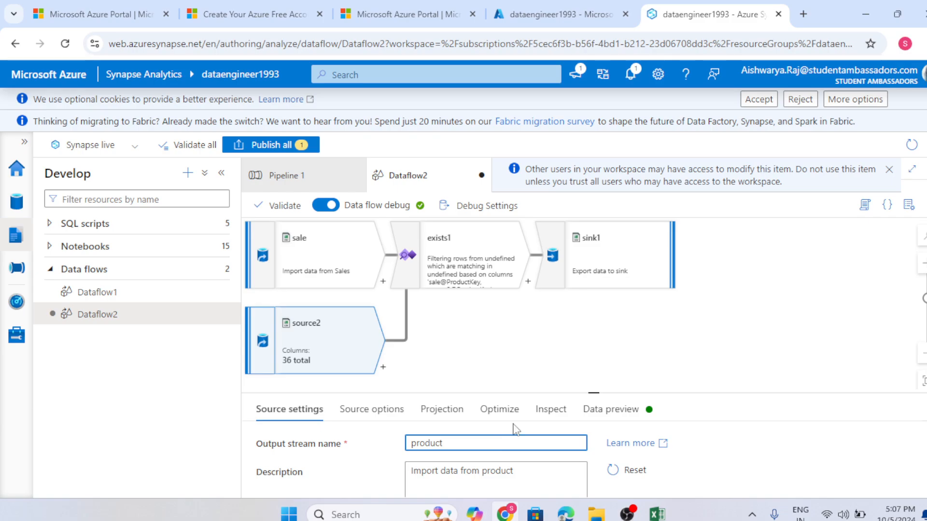
left_click(532, 342)
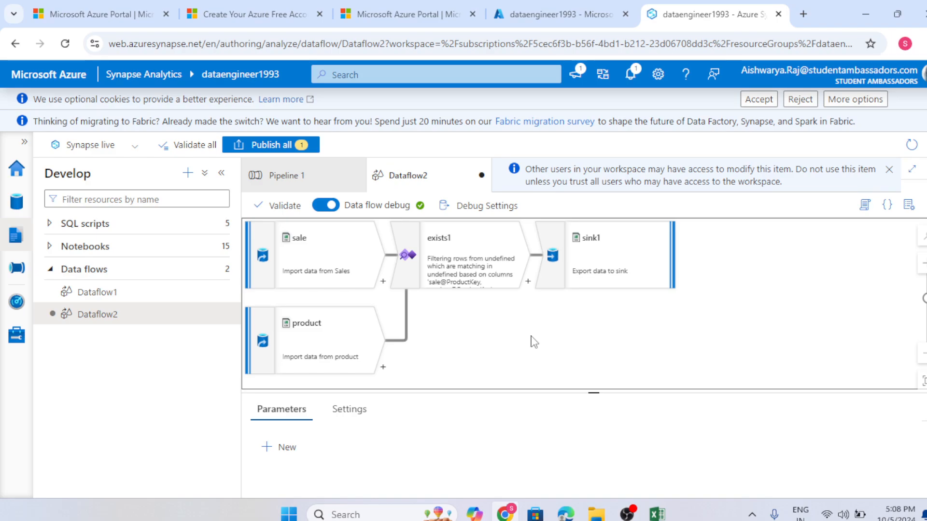
Step: Switch to the Excel worksheet and compare the sale table's pkey values 1, 2 and 5 with the product table's keys
left_click(658, 514)
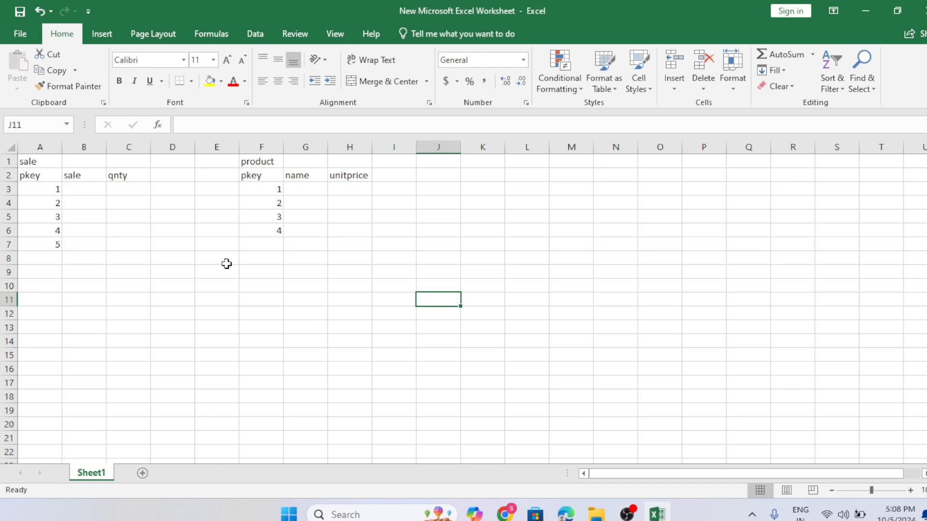
left_click(37, 186)
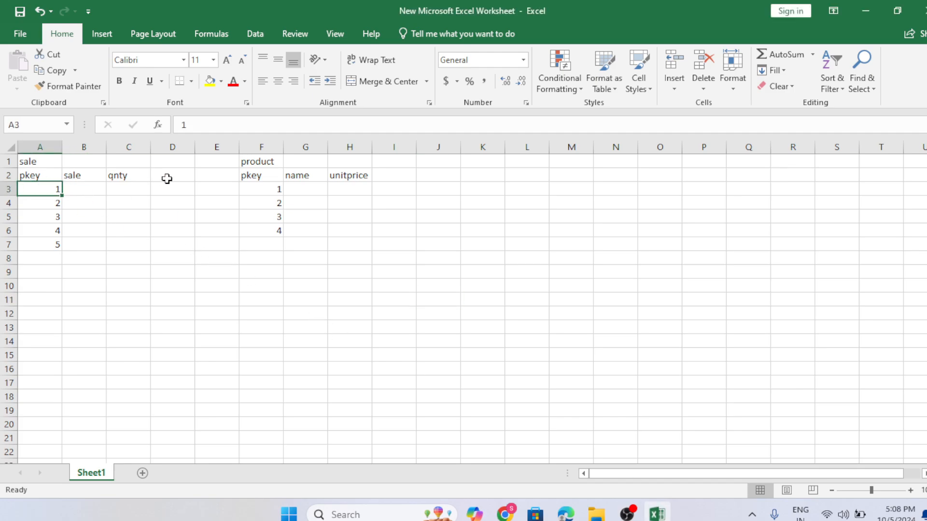
left_click(249, 193)
left_click(41, 200)
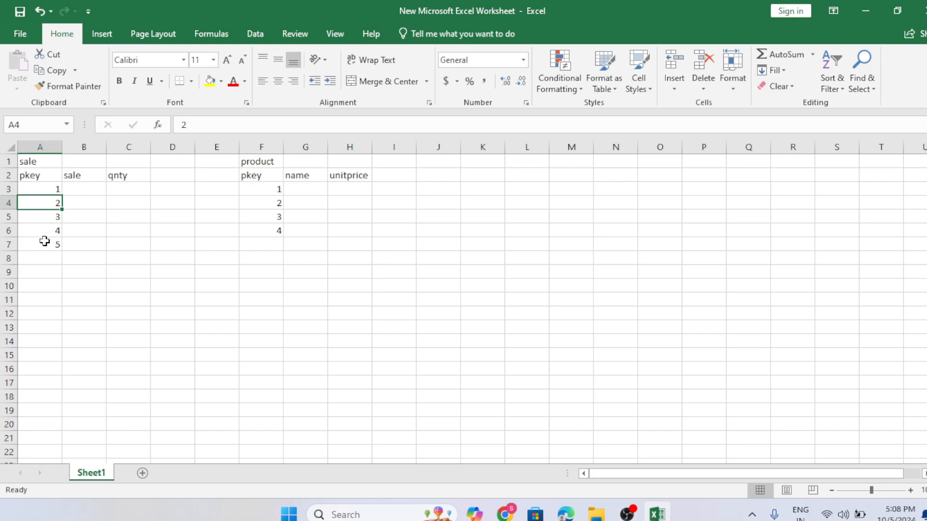
left_click(42, 242)
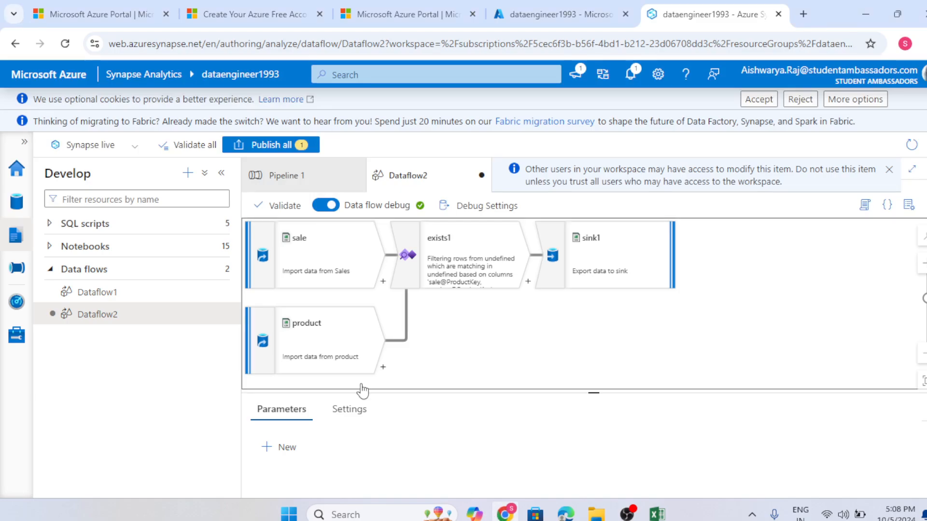
Step: Switch back to the Synapse data flow, look at the sale and product sources, and open the exists1 settings in an enlarged view
left_click(322, 253)
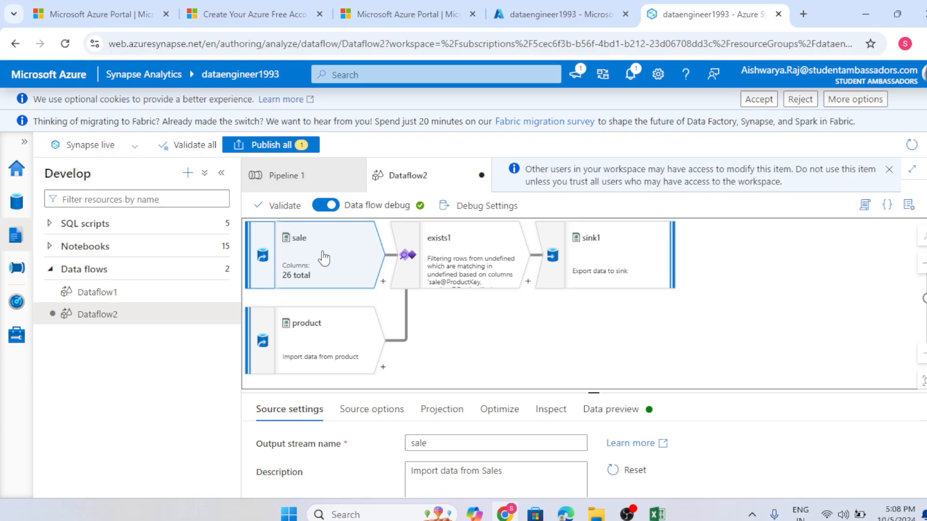
left_click(326, 348)
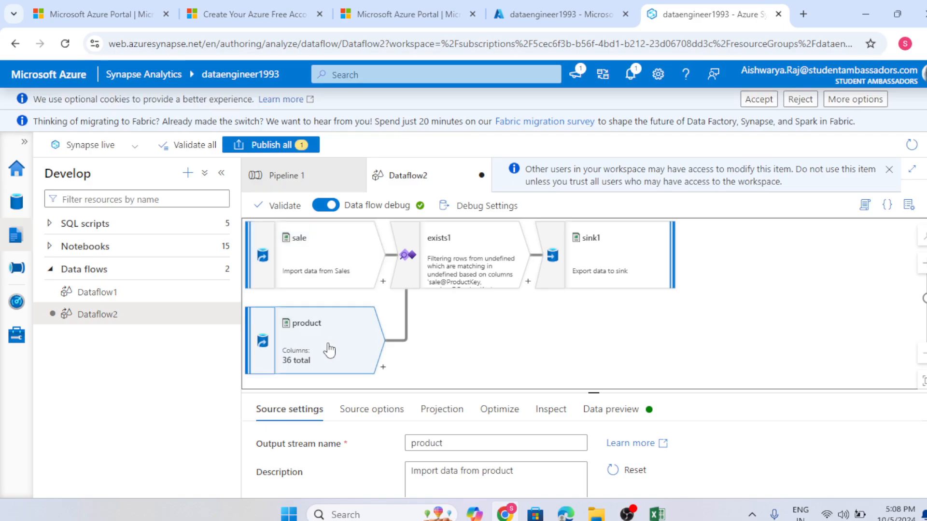
left_click(472, 262)
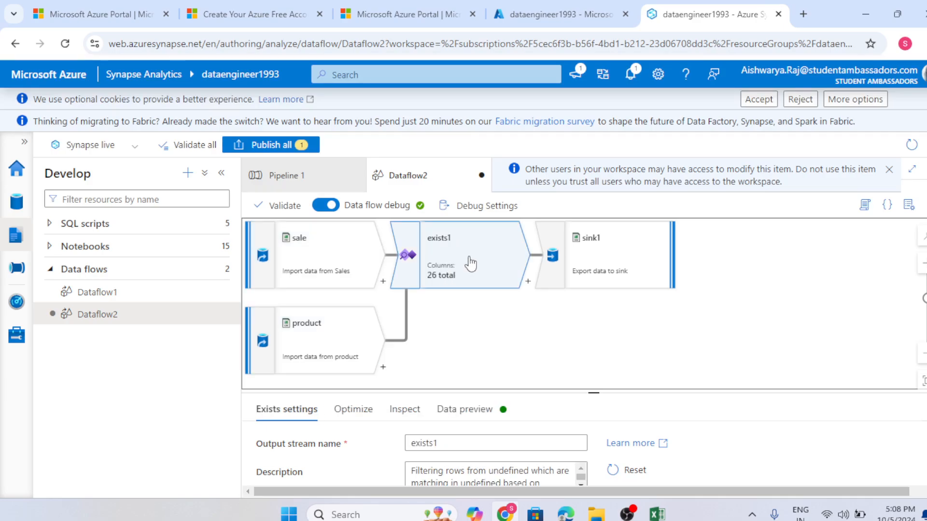
left_click_drag(574, 392, 613, 263)
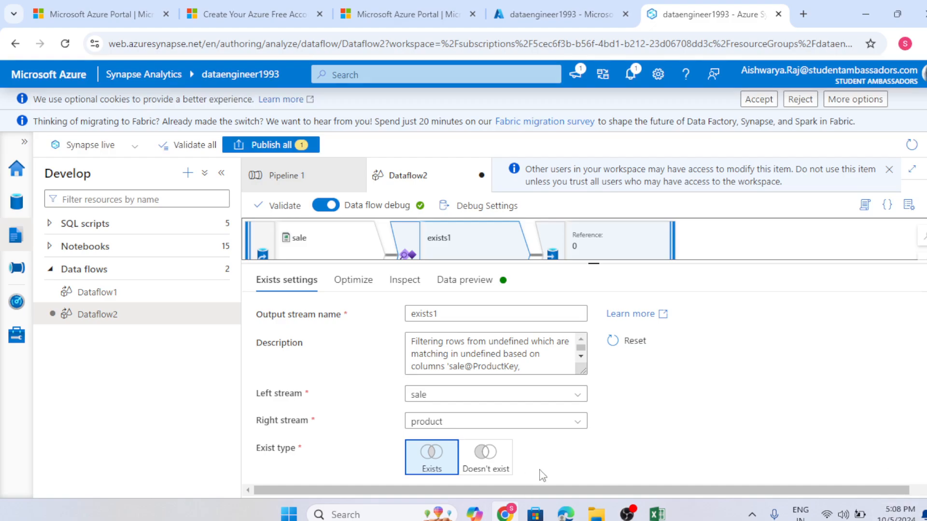
Step: Review exists1's left and right streams and exists conditions, and compare the Doesn't exist type with Exists, leaving Exists selected
scroll(628, 437, "down", 2)
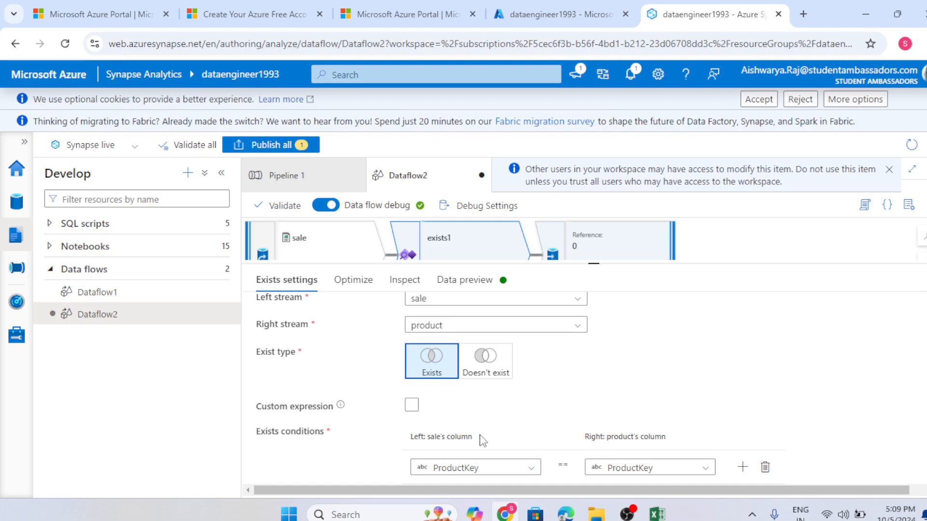
scroll(386, 374, "up", 3)
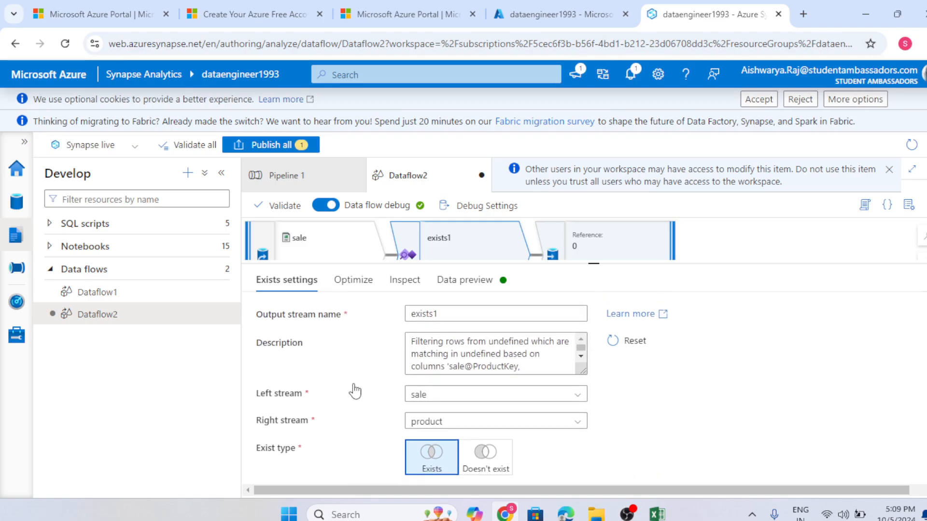
scroll(355, 391, "down", 2)
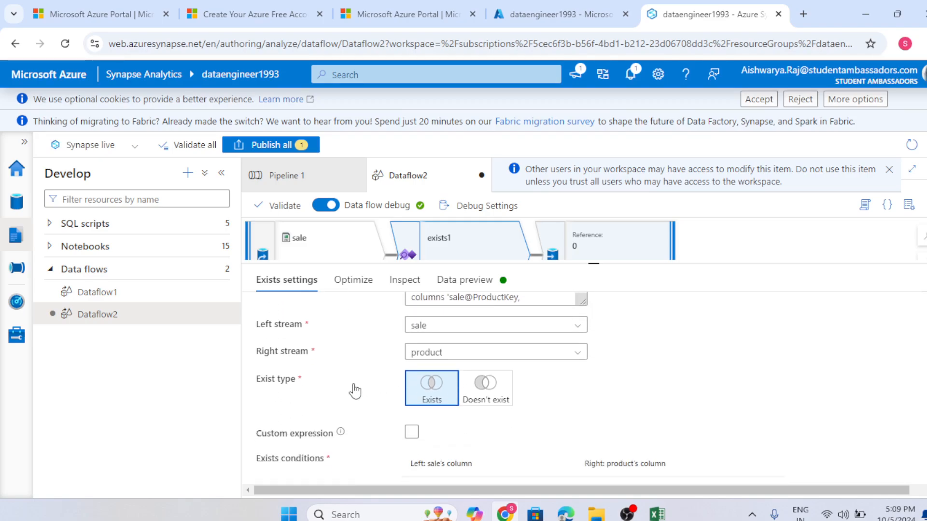
left_click(494, 393)
left_click(429, 393)
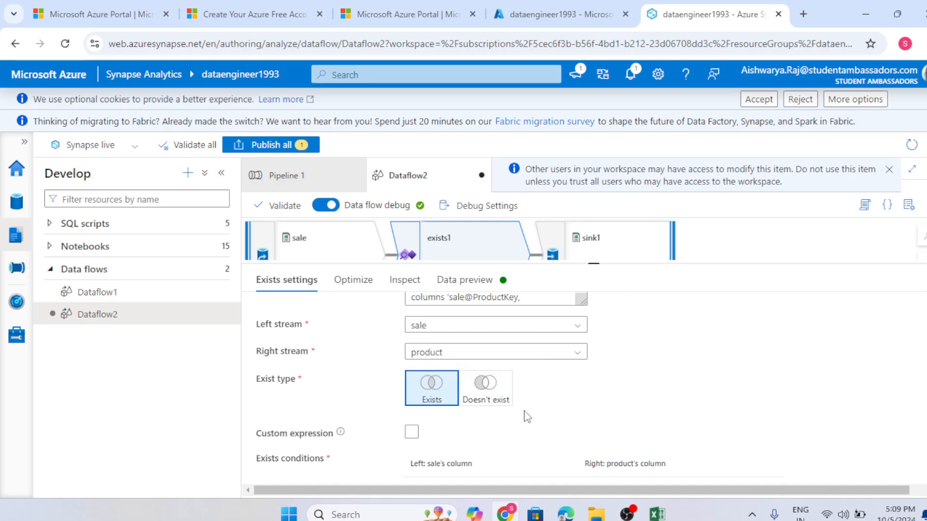
Step: Return to the Excel worksheet and trace sale keys 1 and 2 to the product table, then examine sale key 5
left_click(657, 514)
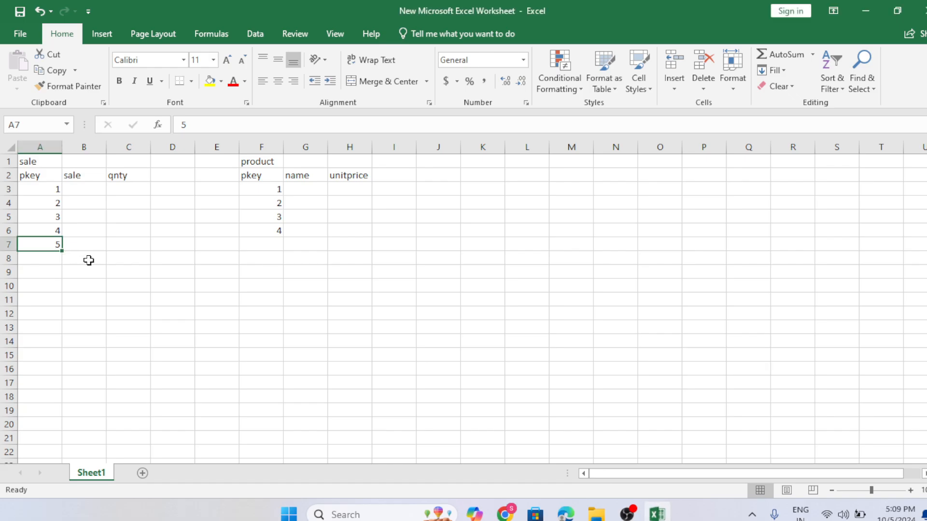
left_click(43, 188)
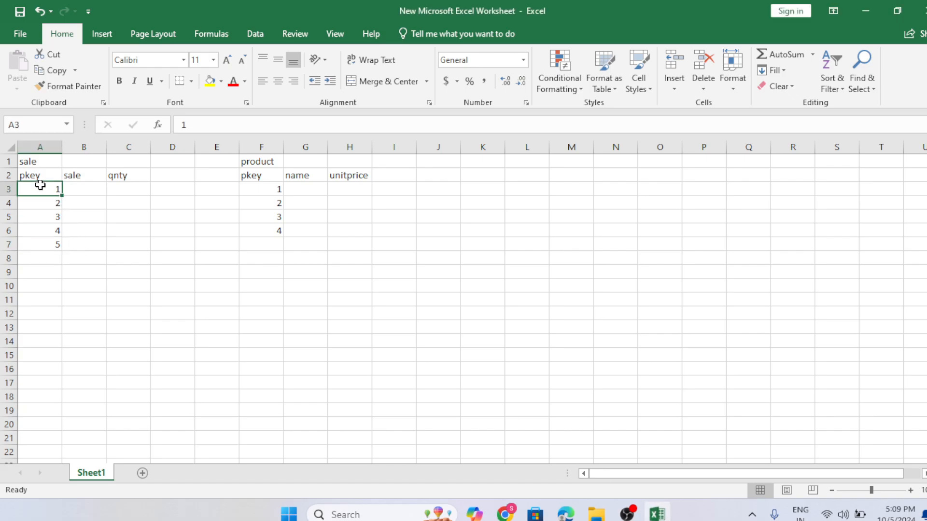
left_click(268, 191)
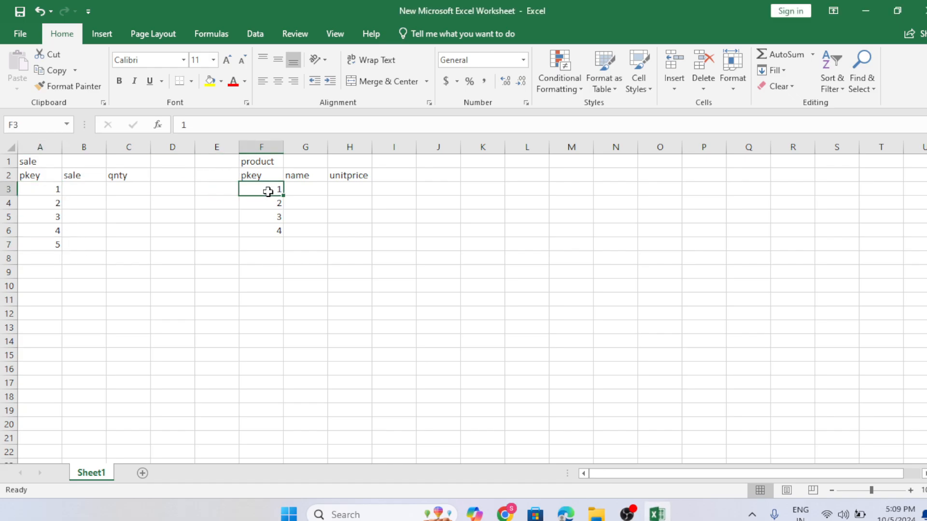
double_click(40, 187)
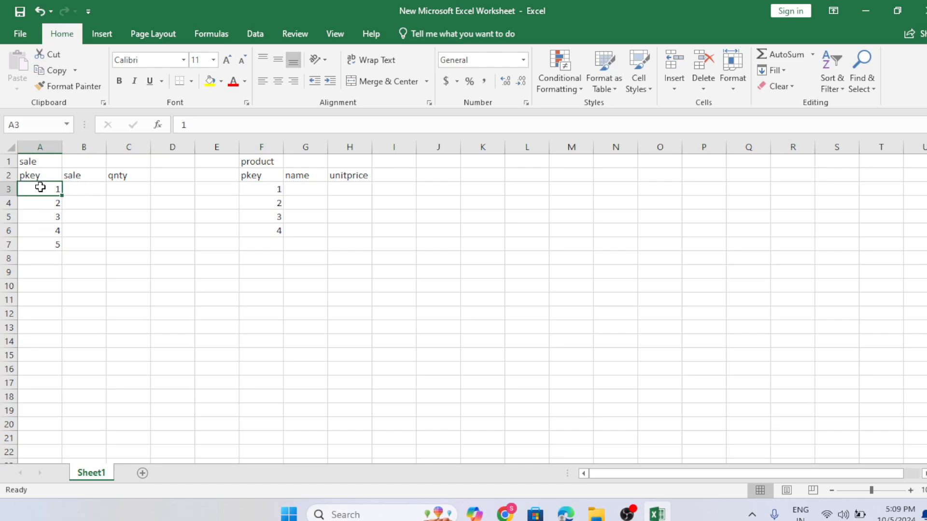
left_click_drag(40, 187, 92, 195)
left_click(97, 192)
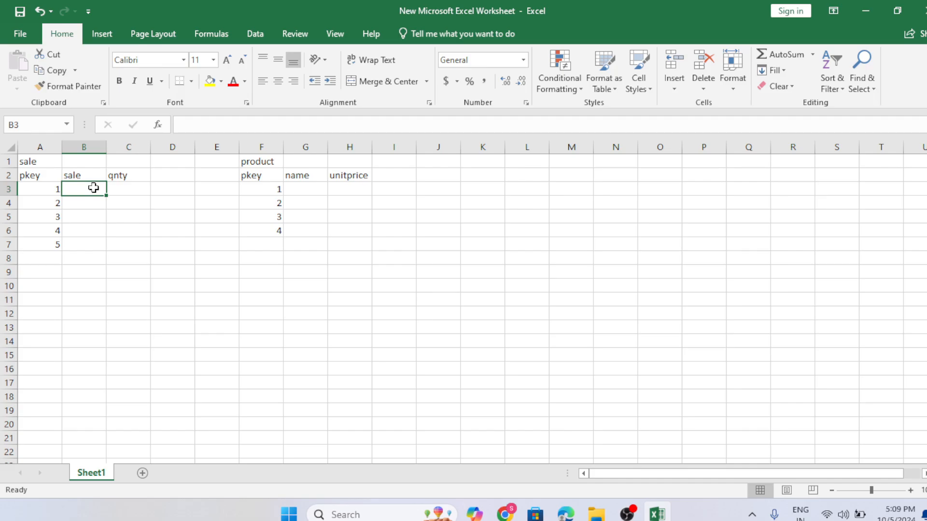
left_click(50, 205)
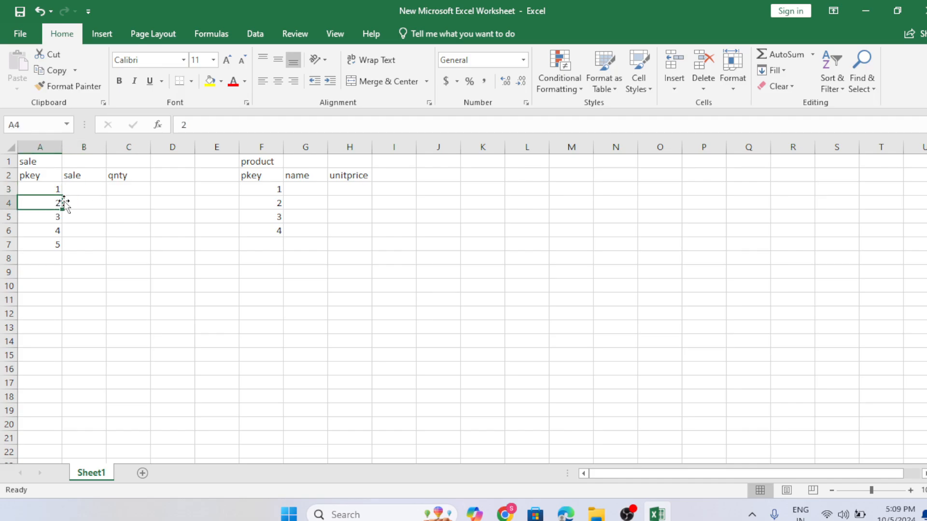
left_click(246, 205)
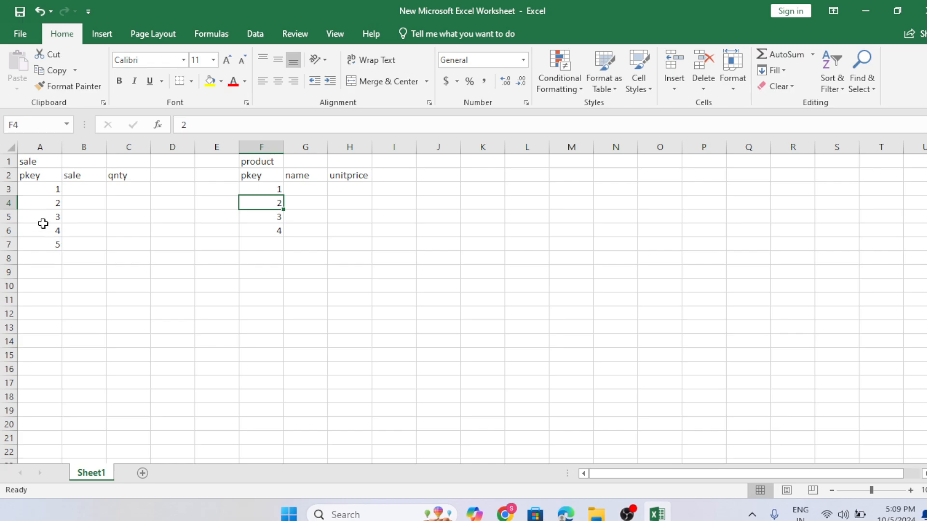
left_click(54, 247)
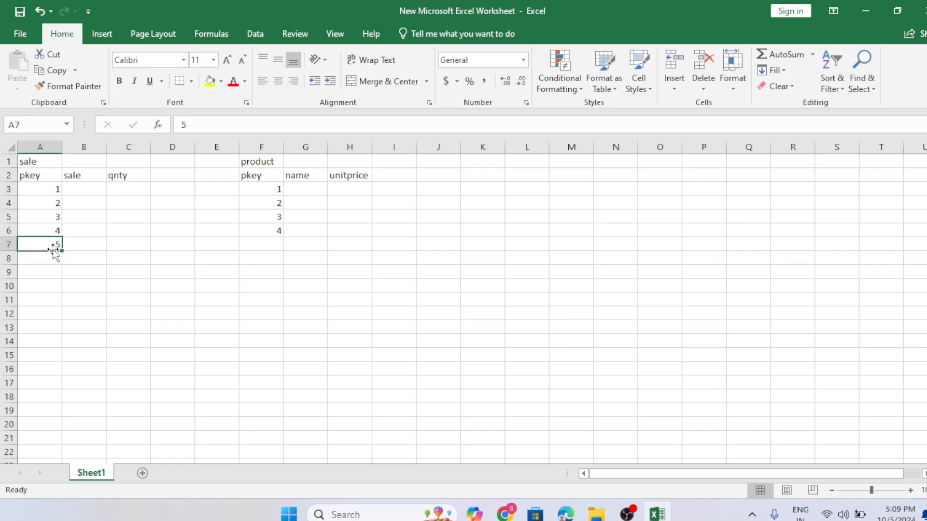
Step: Check the empty product cell beside sale key 5, and switch to the Synapse data flow to set exists1's exist type to Doesn't exist
left_click(270, 245)
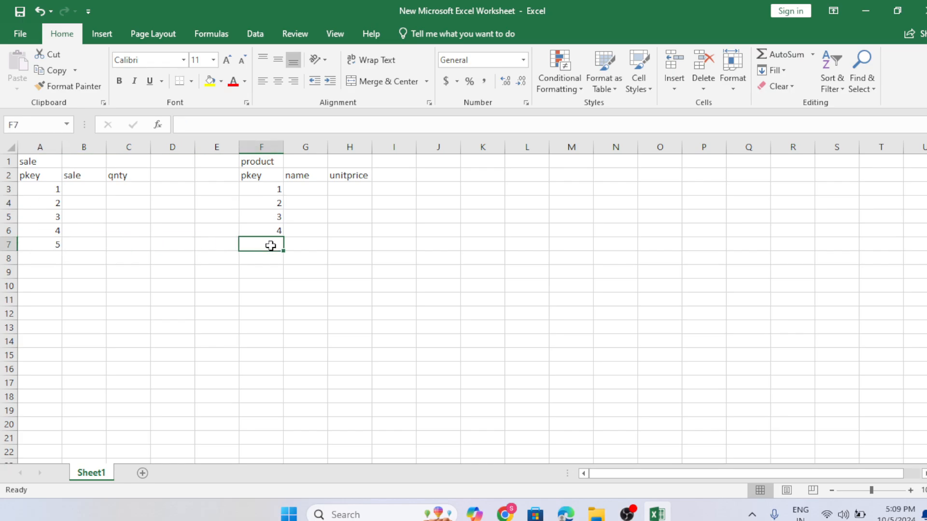
left_click(502, 512)
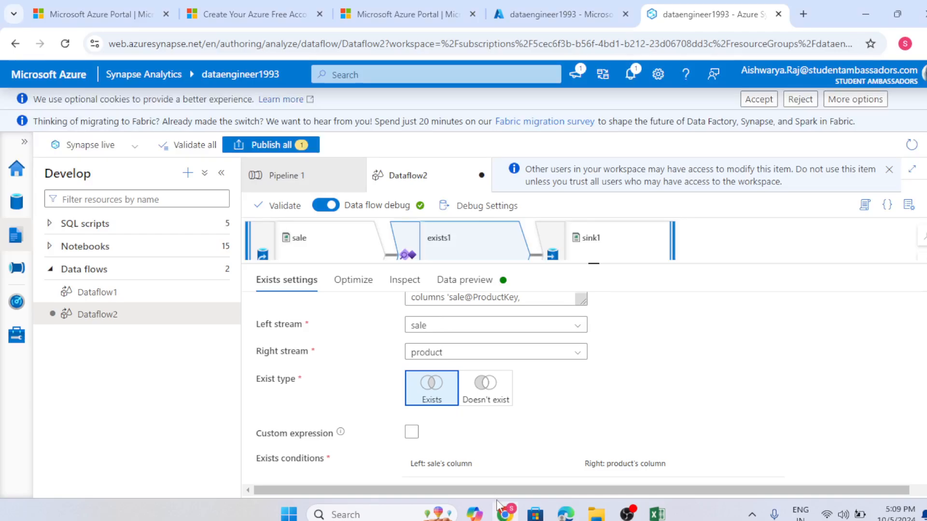
left_click(487, 386)
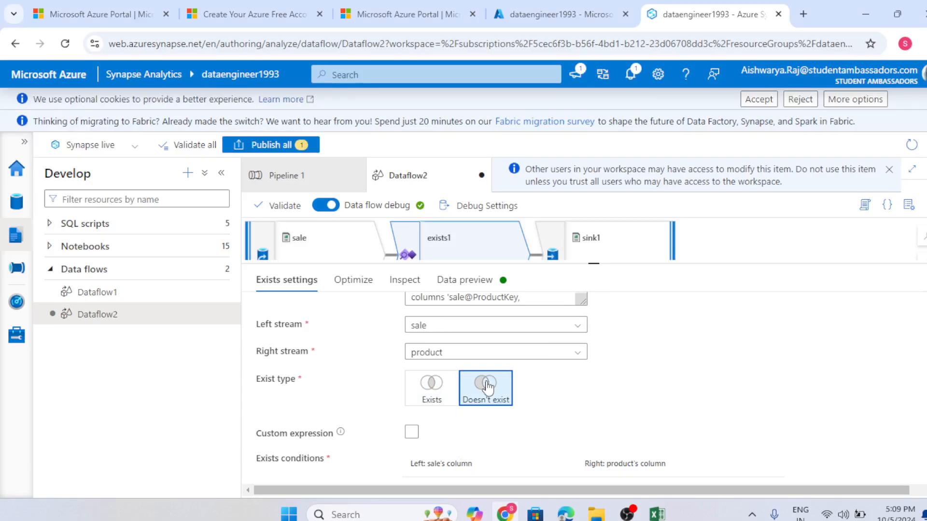
Step: Recheck the Excel key tables against the Doesn't exist option, and set exists1's exist type back to Exists in Synapse
left_click(662, 514)
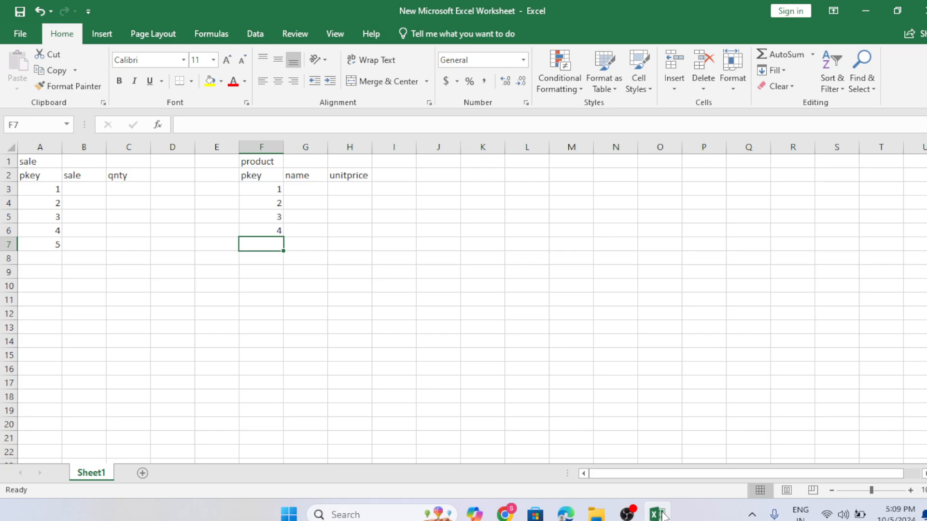
left_click(505, 515)
left_click(656, 515)
mouse_move(505, 515)
left_click(488, 408)
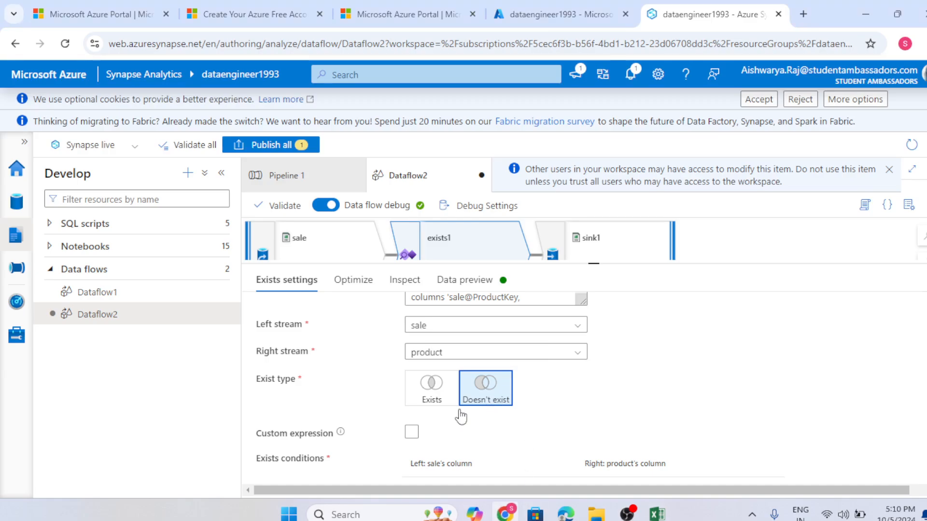
left_click(431, 386)
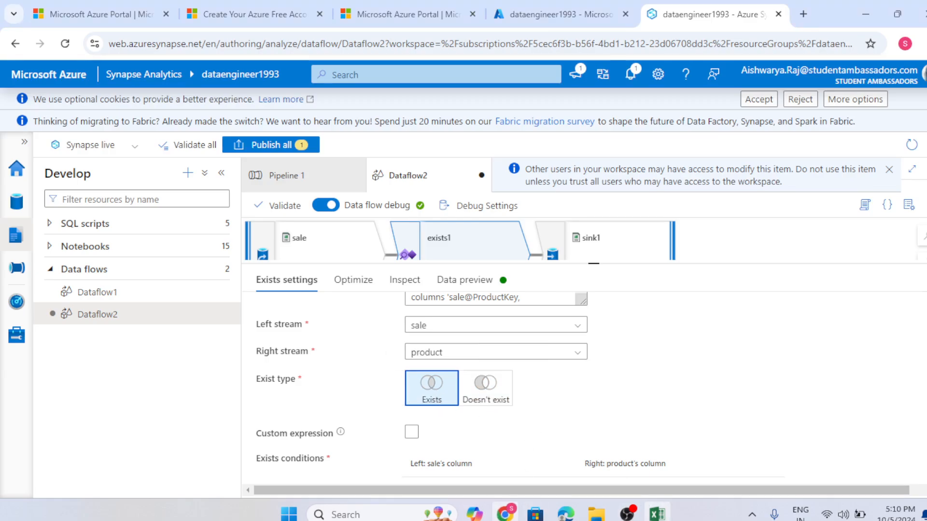
Step: Add a second exists condition row under the ProductKey condition and delete the new row again
mouse_move(657, 515)
scroll(386, 425, "down", 1)
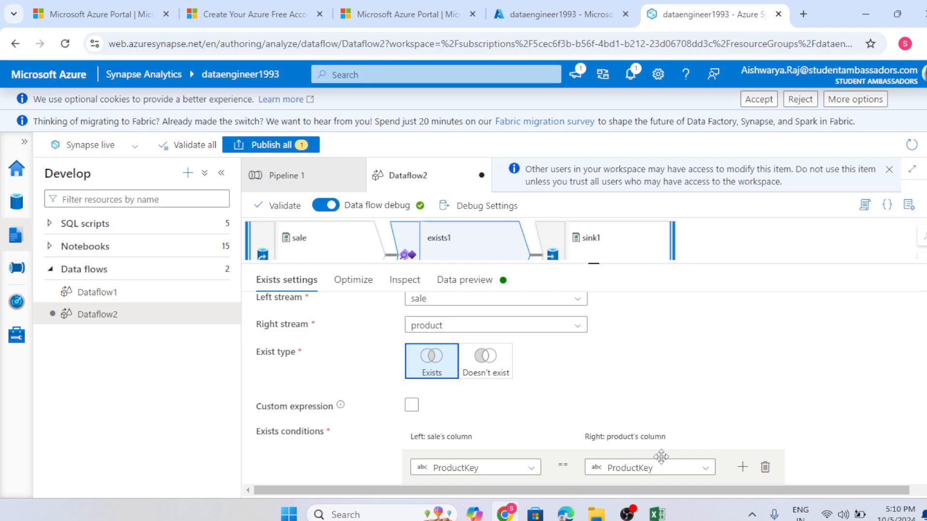
left_click(743, 468)
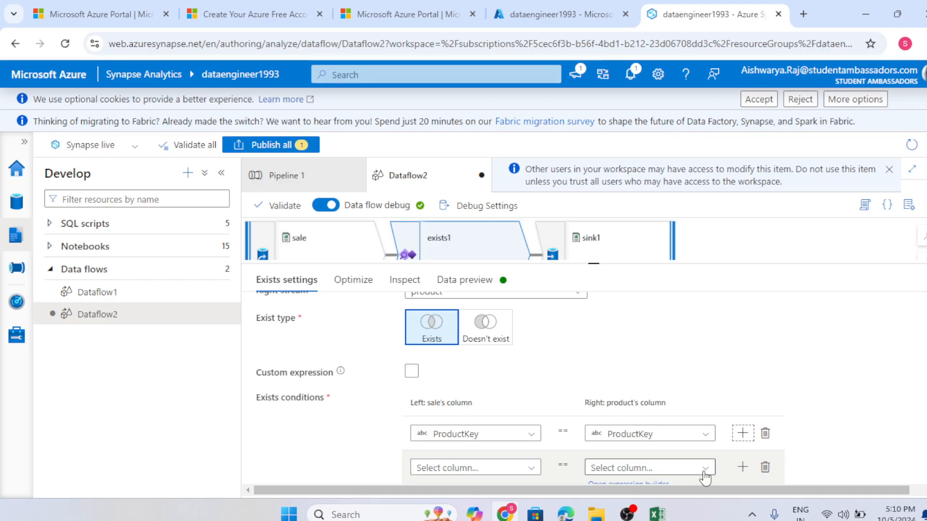
left_click(765, 468)
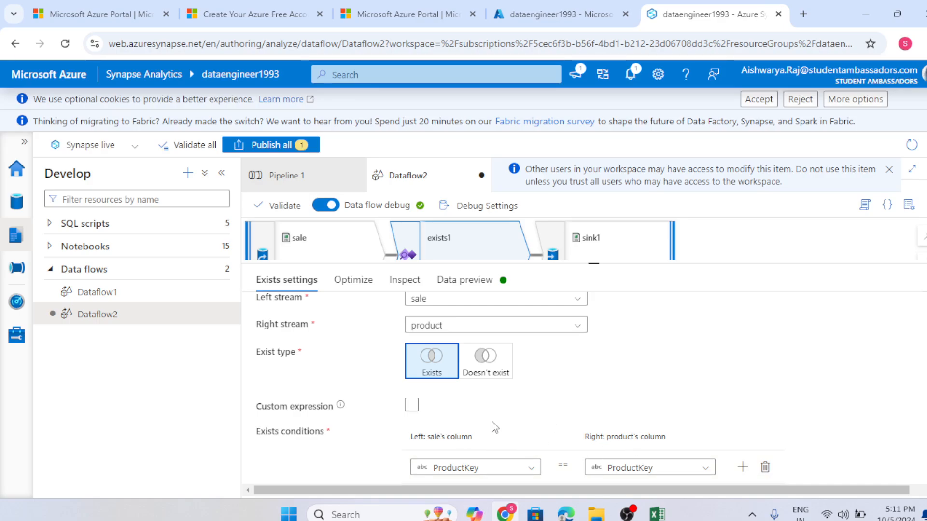
Step: Enable the custom expression for exists1 and try the operators && and || in turn after source2@ProductKey
left_click(412, 405)
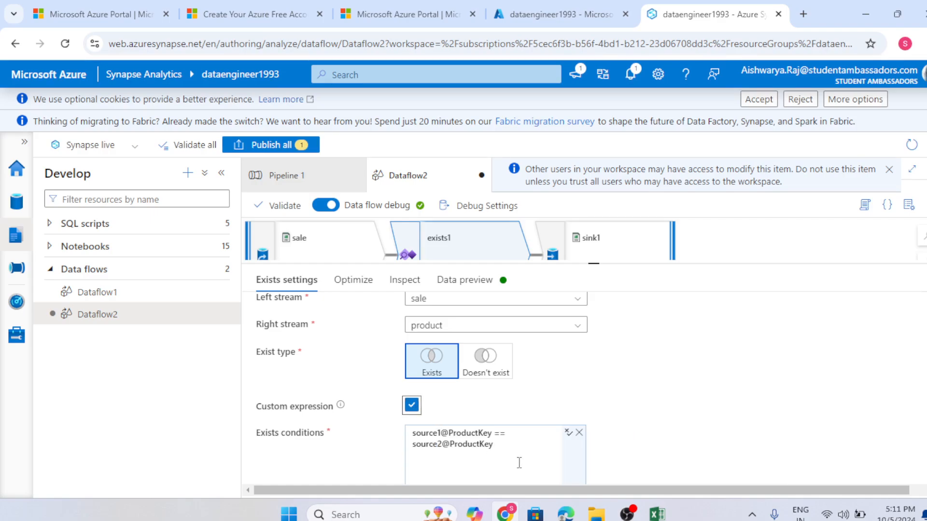
scroll(534, 470, "down", 1)
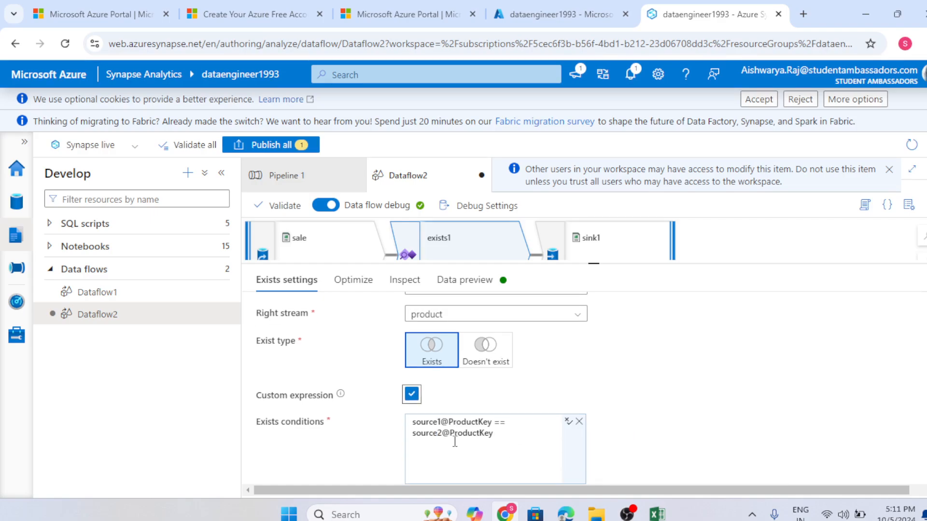
left_click(499, 444)
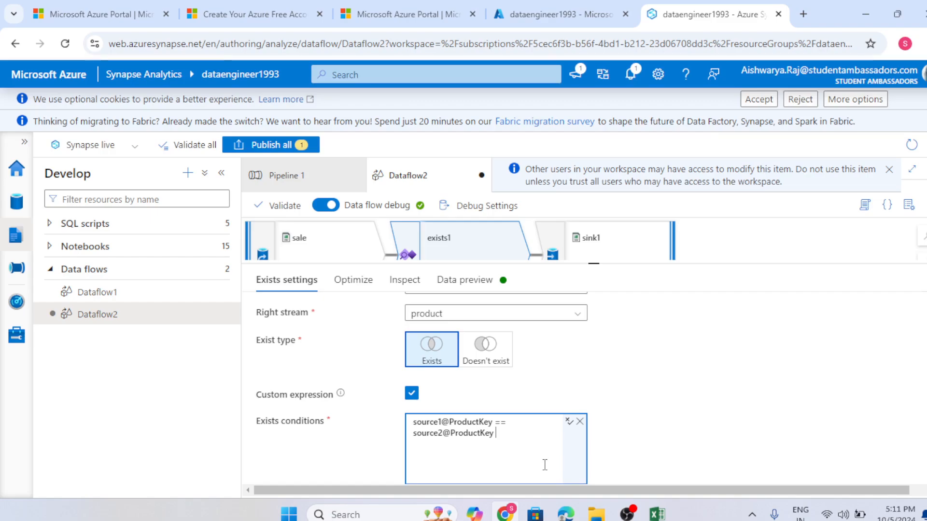
type("&&")
key("BackSpace")
key("BackSpace")
type("||")
Step: Remove the || operator from the end of the custom exists condition and leave the editing box
scroll(545, 465, "down", 1)
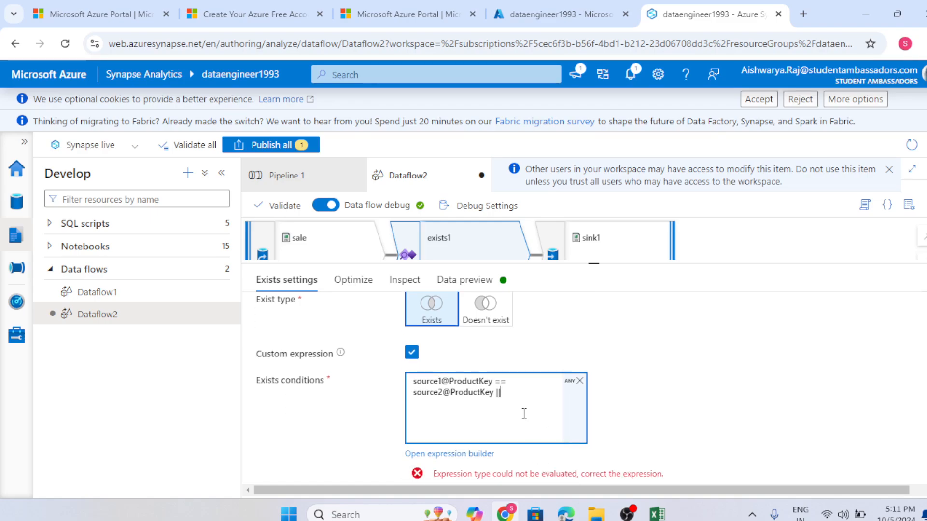
key("BackSpace")
key("BackSpace")
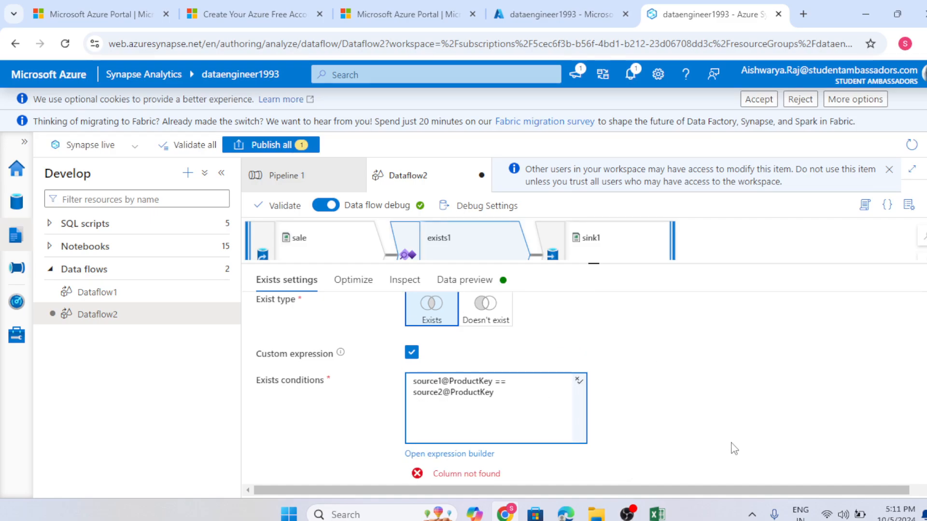
left_click(734, 449)
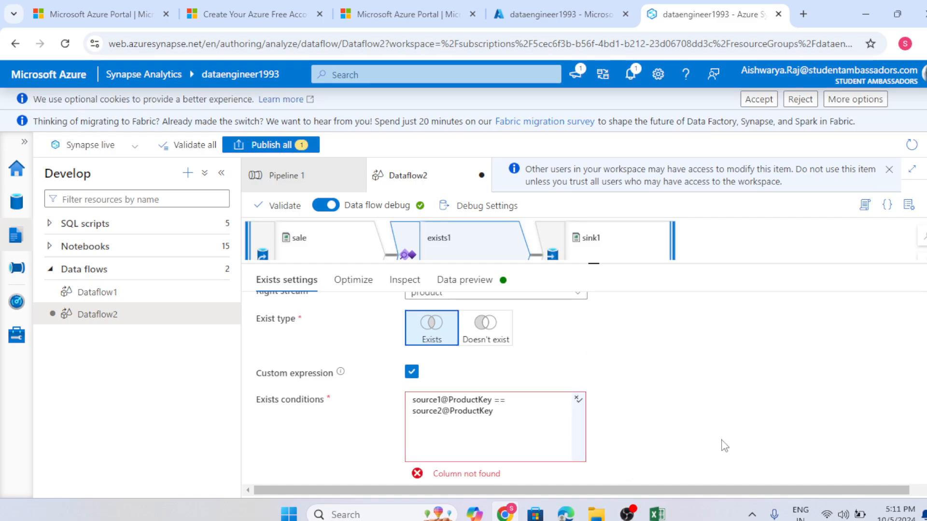
Step: Open the custom exists condition in the expression builder, review it, and save and finish without editing it
scroll(459, 464, "up", 1)
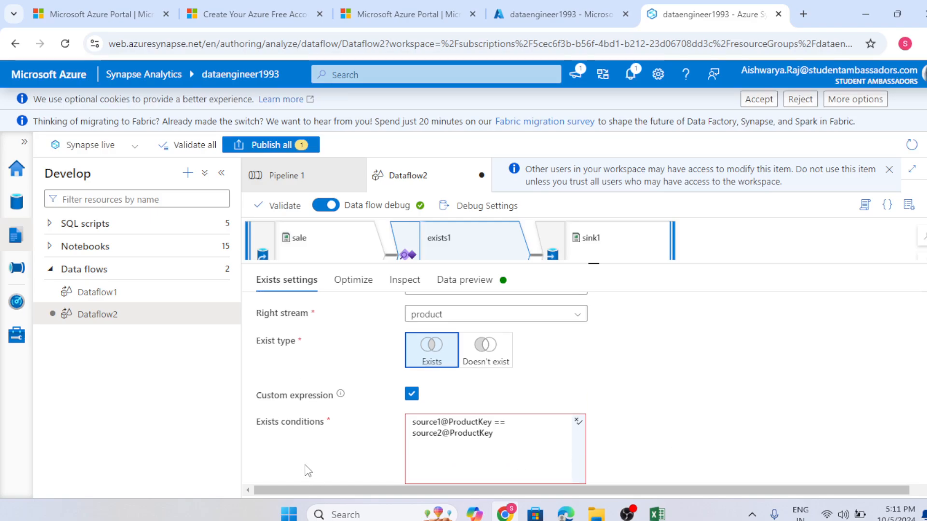
scroll(372, 464, "down", 1)
left_click(462, 437)
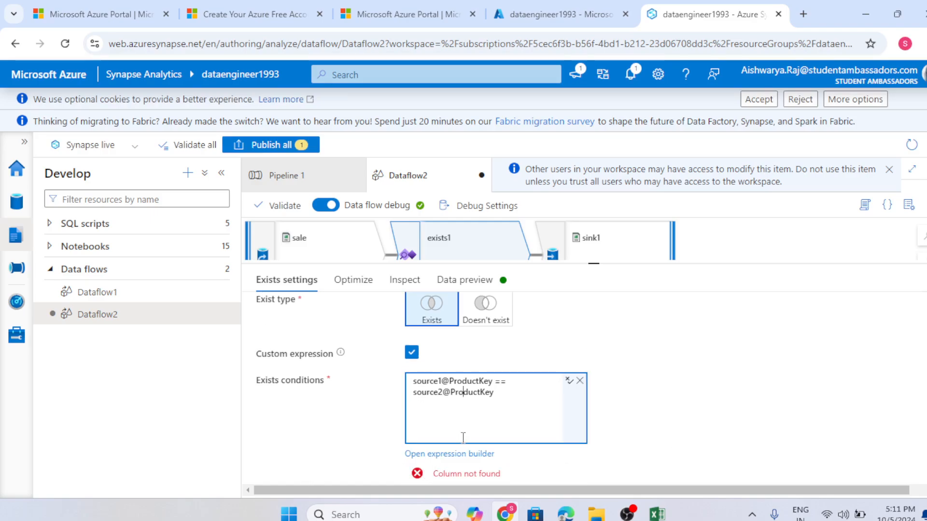
left_click(463, 455)
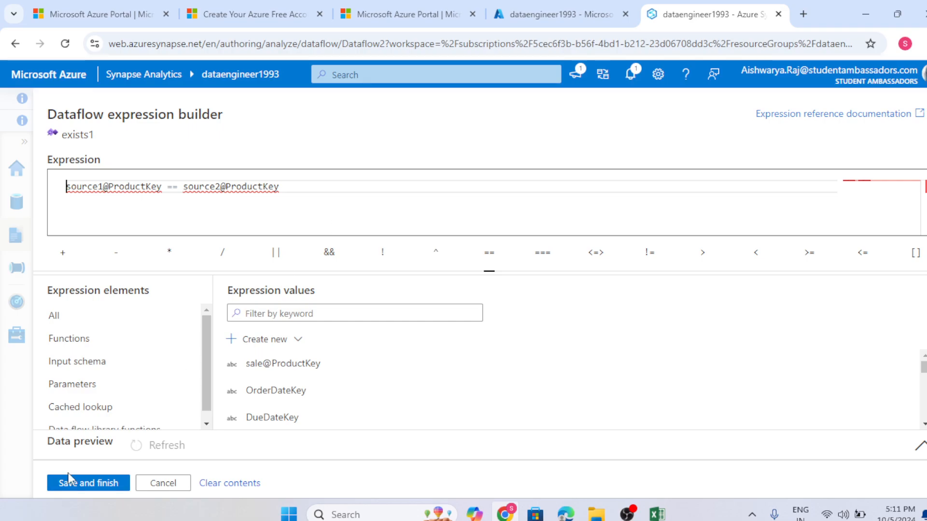
left_click(100, 488)
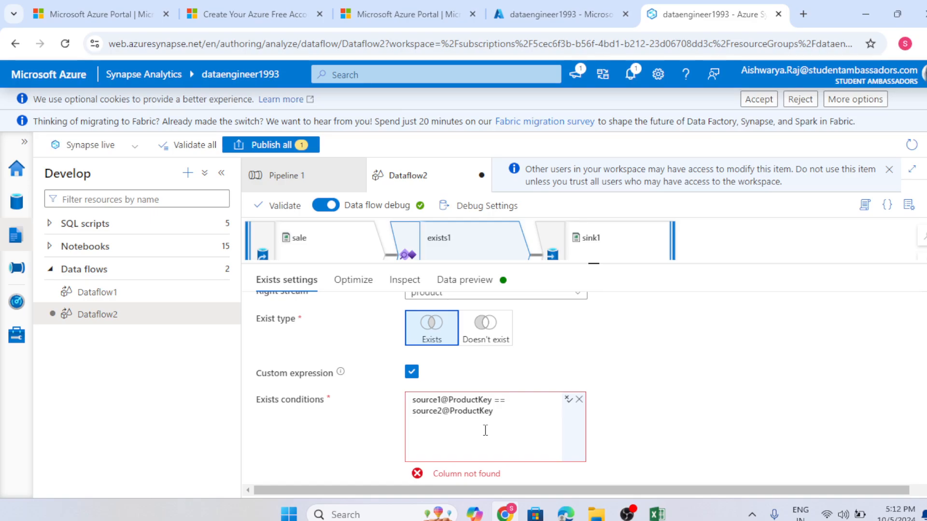
Step: Turn off the custom expression for exists1 and review the column-based ProductKey condition
scroll(483, 424, "up", 1)
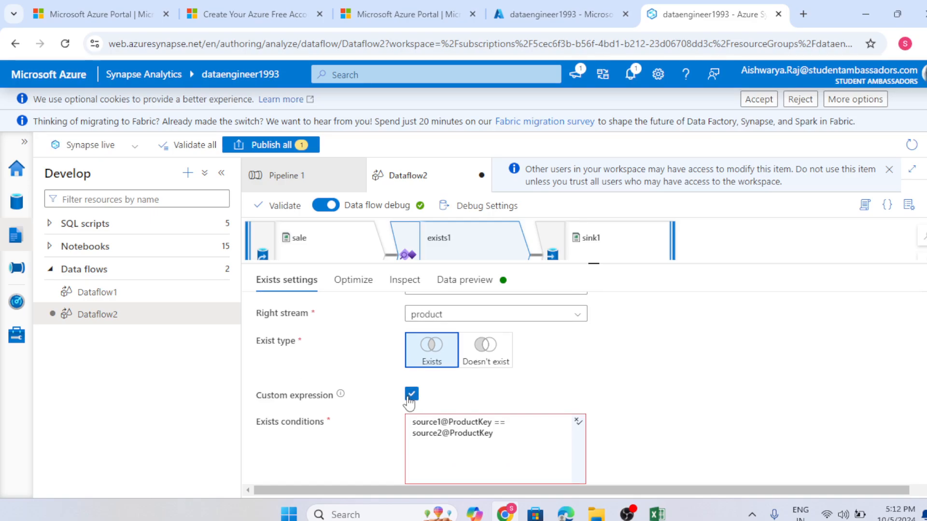
left_click(411, 397)
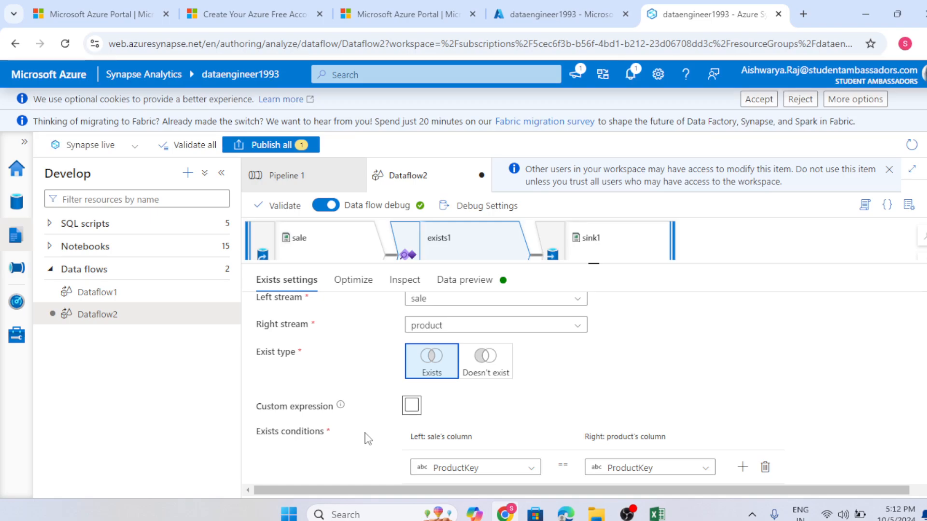
scroll(544, 419, "down", 1)
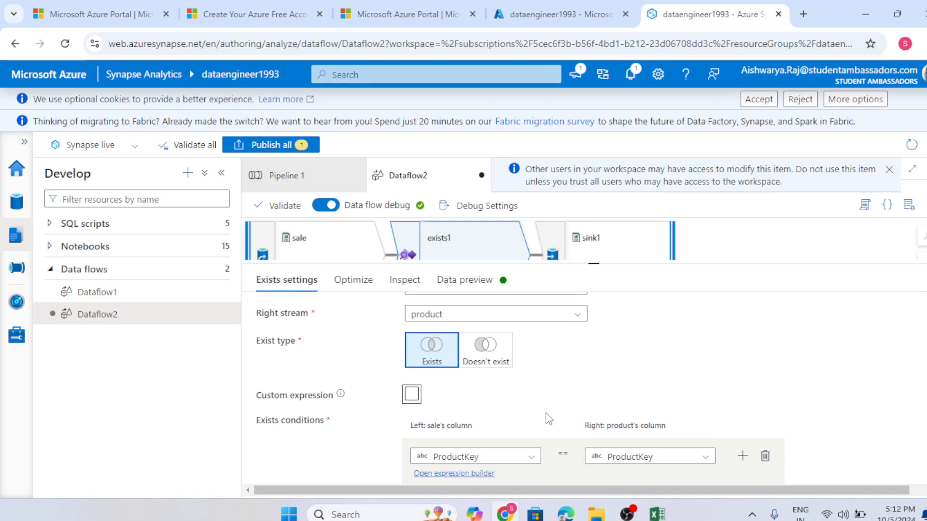
scroll(550, 424, "up", 1)
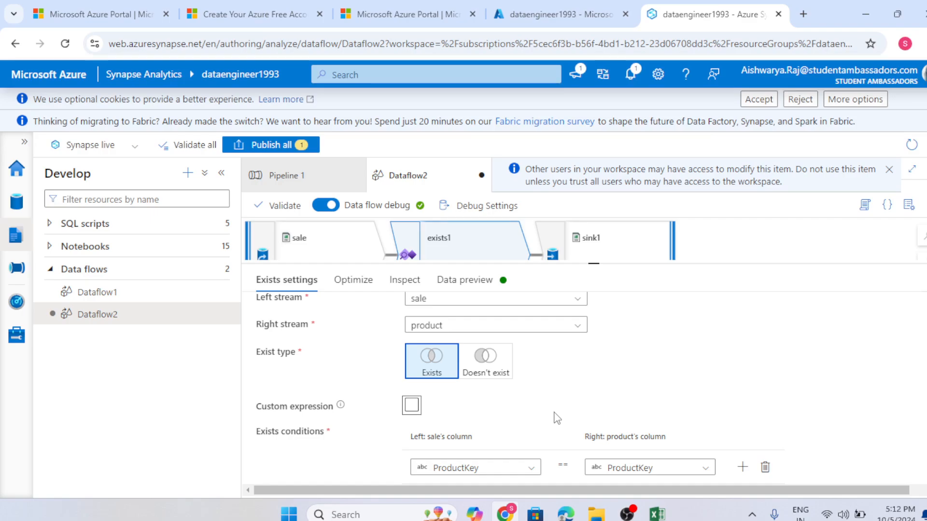
left_click(627, 515)
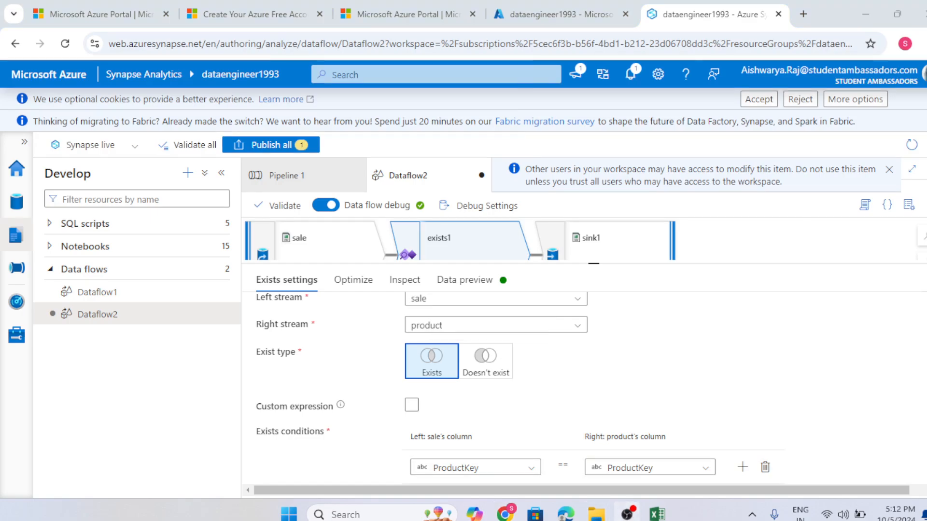